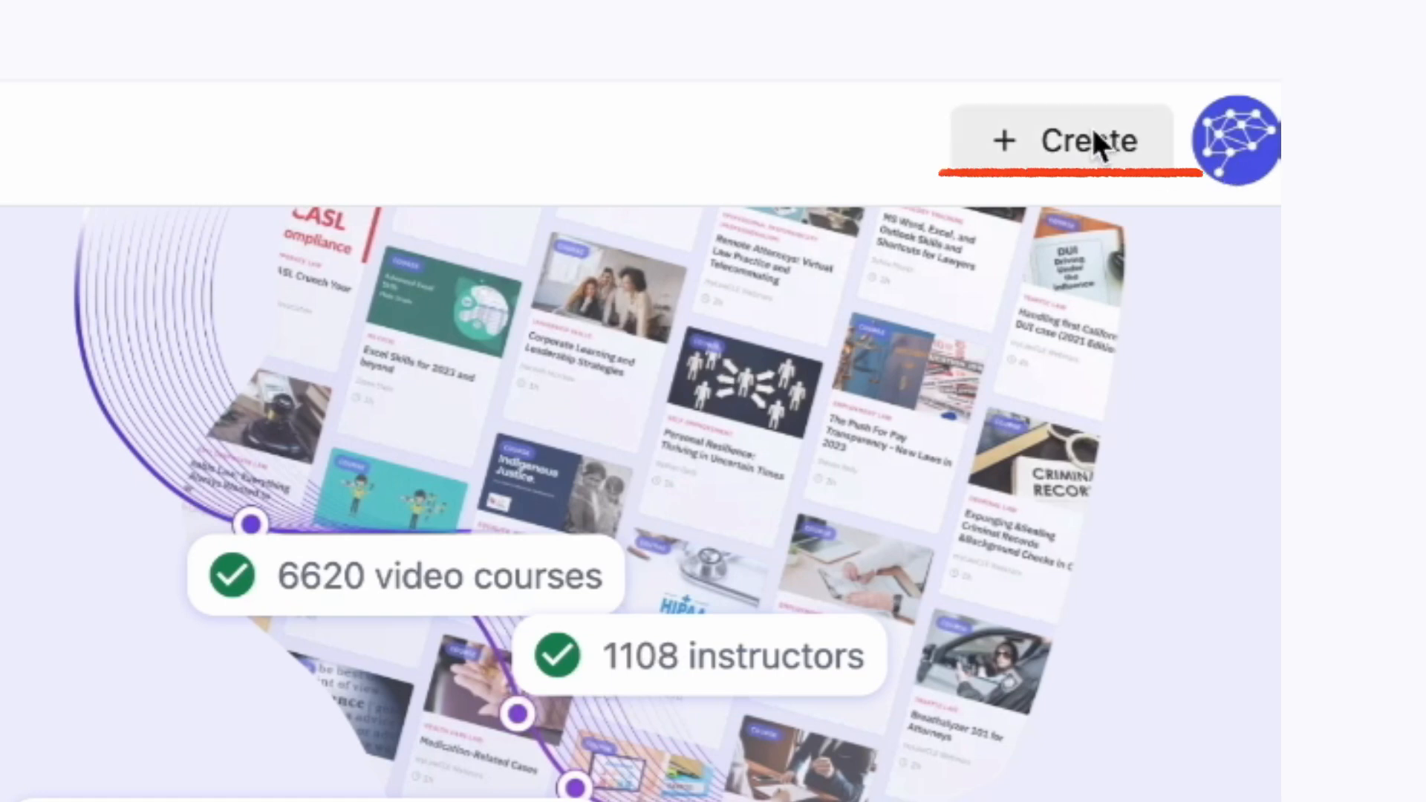
Step: Create a new course from your own idea with the title "AI Engineering: The Future"
click(1066, 138)
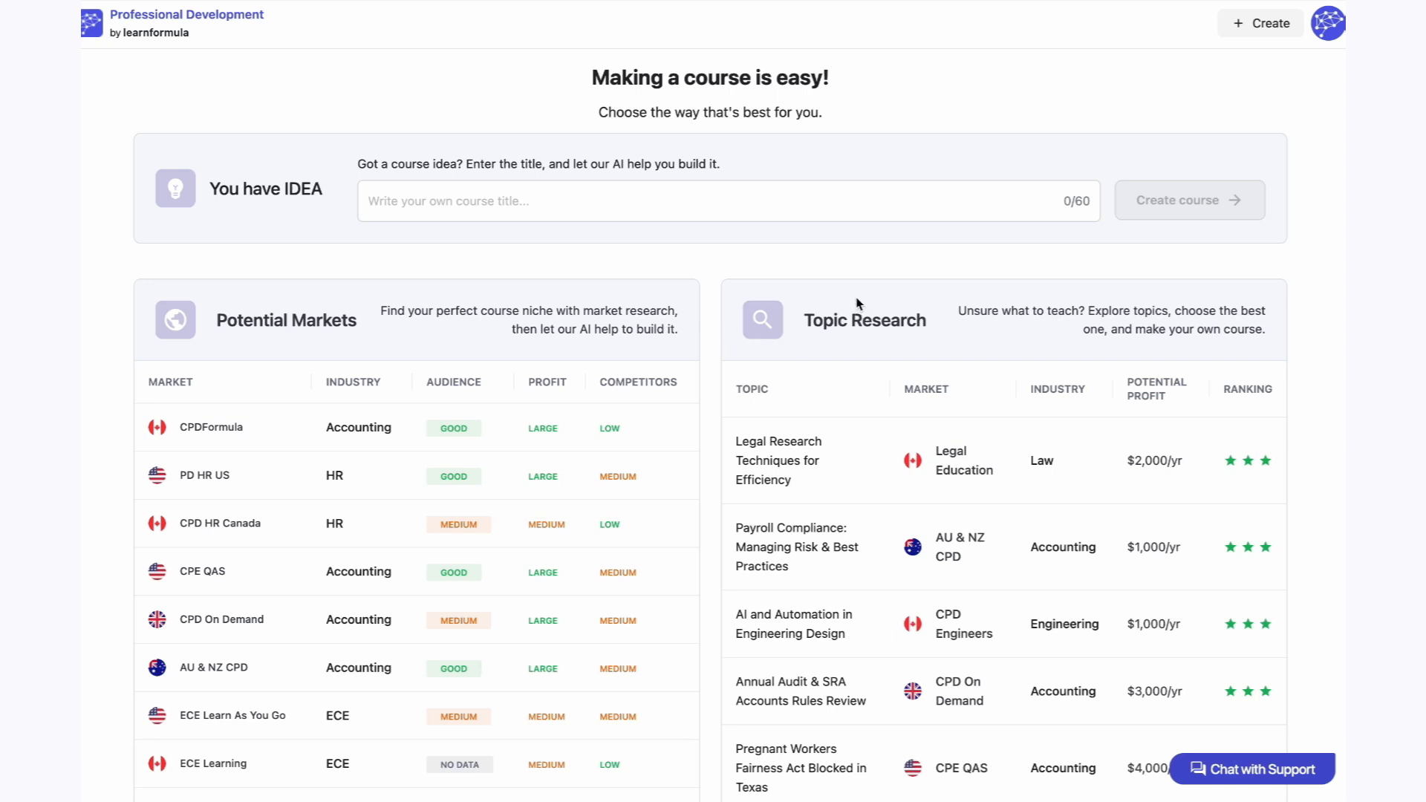
click(805, 209)
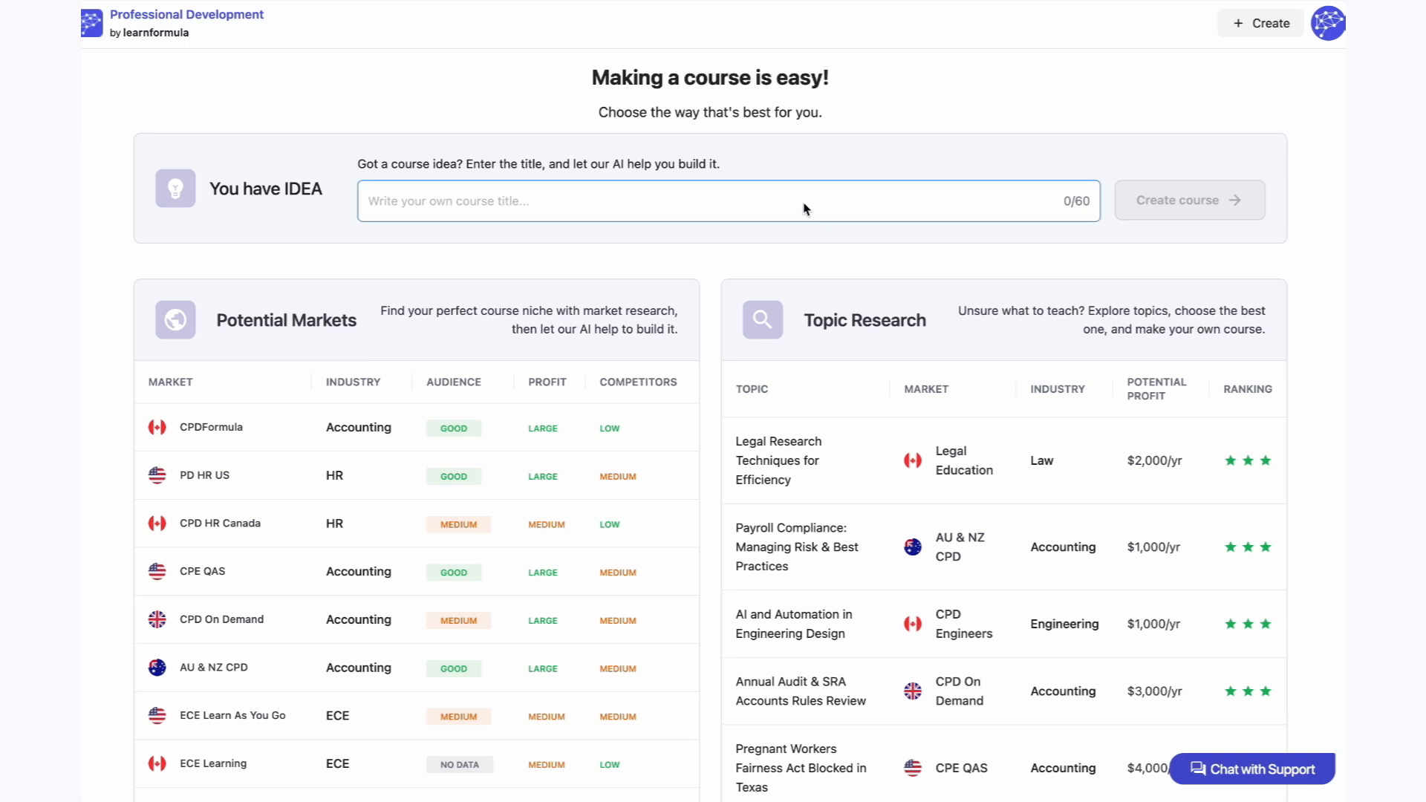
text(AI Engineering: The Future)
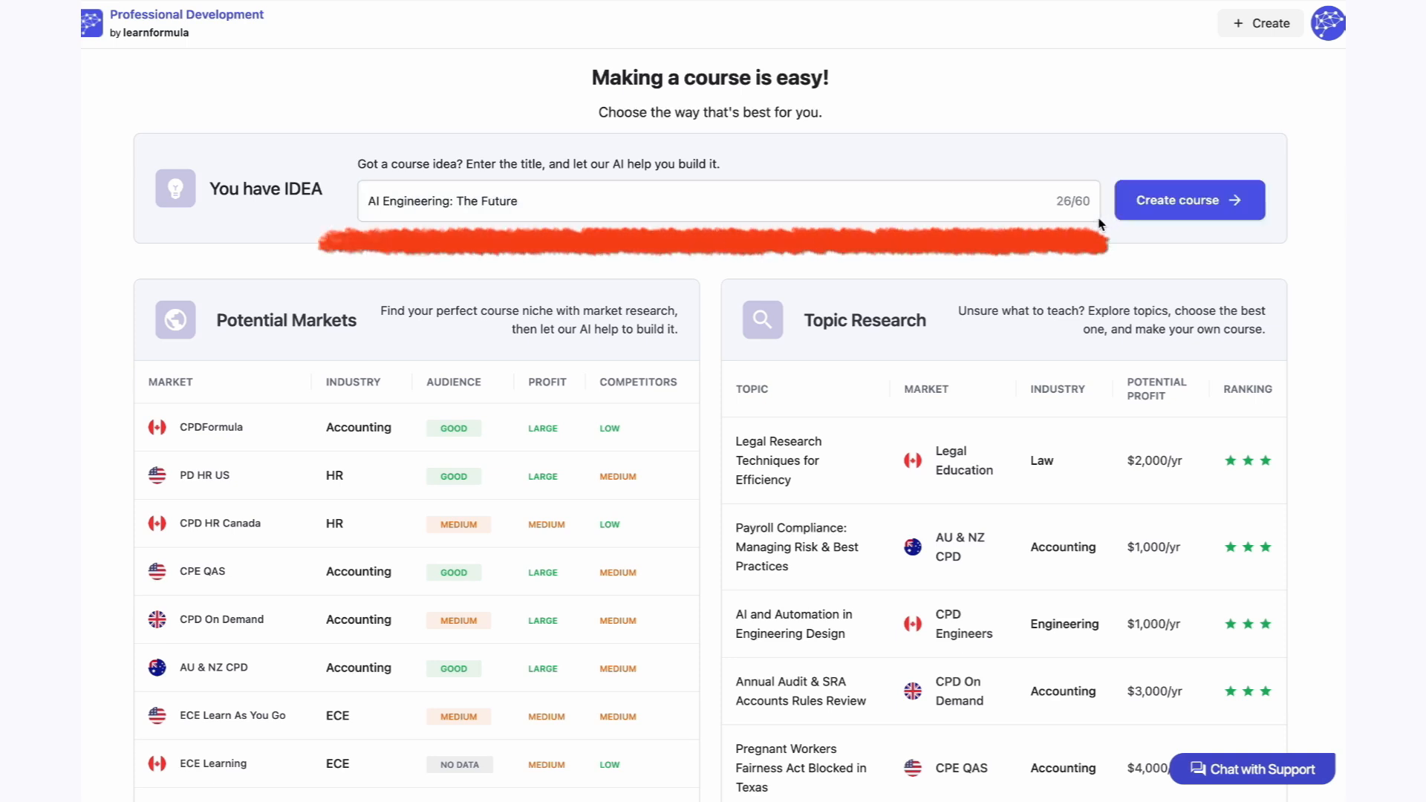
click(1140, 212)
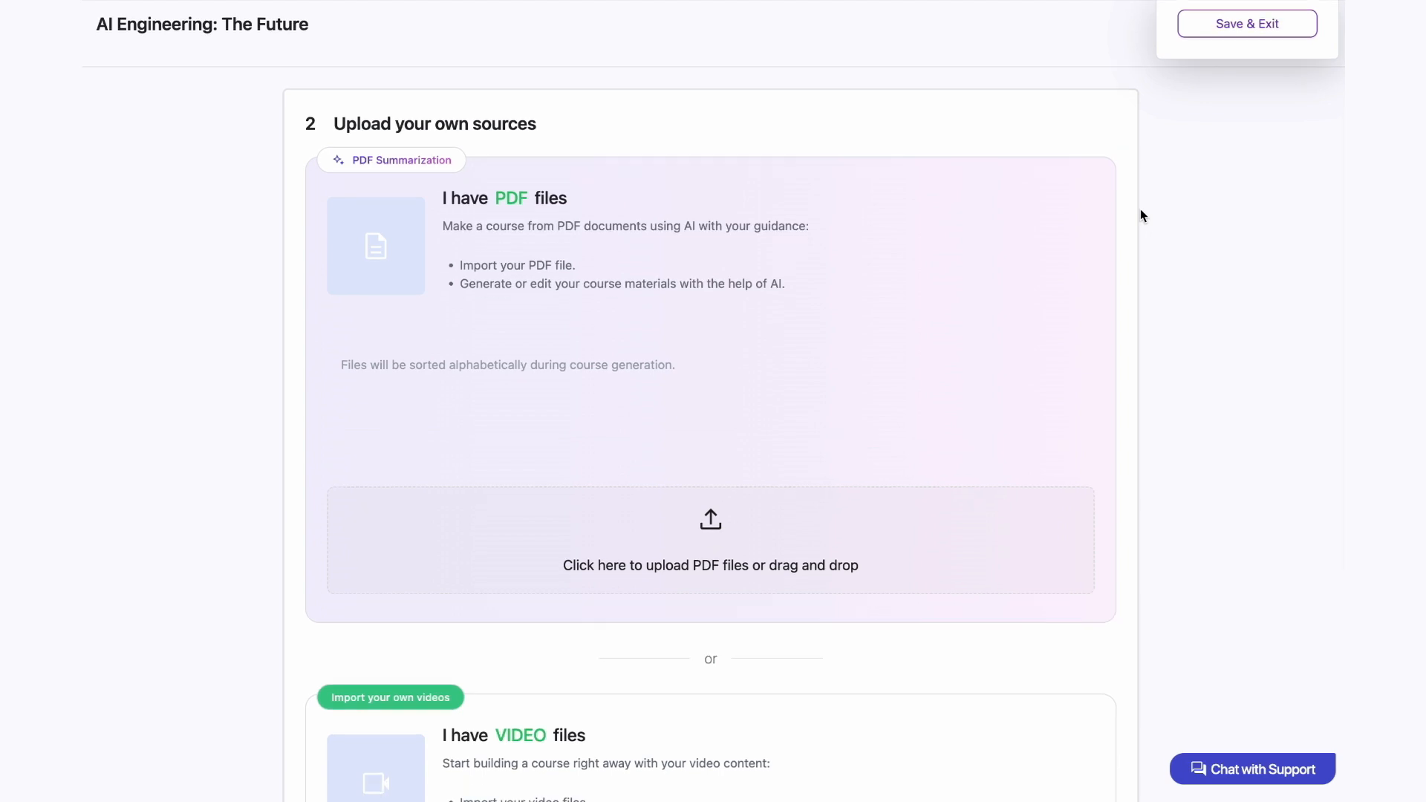
Step: Upload make-03-00004-v4.pdf as the course's PDF source and proceed to the outline stage, confirming the move
scroll(1141, 215, down, 1)
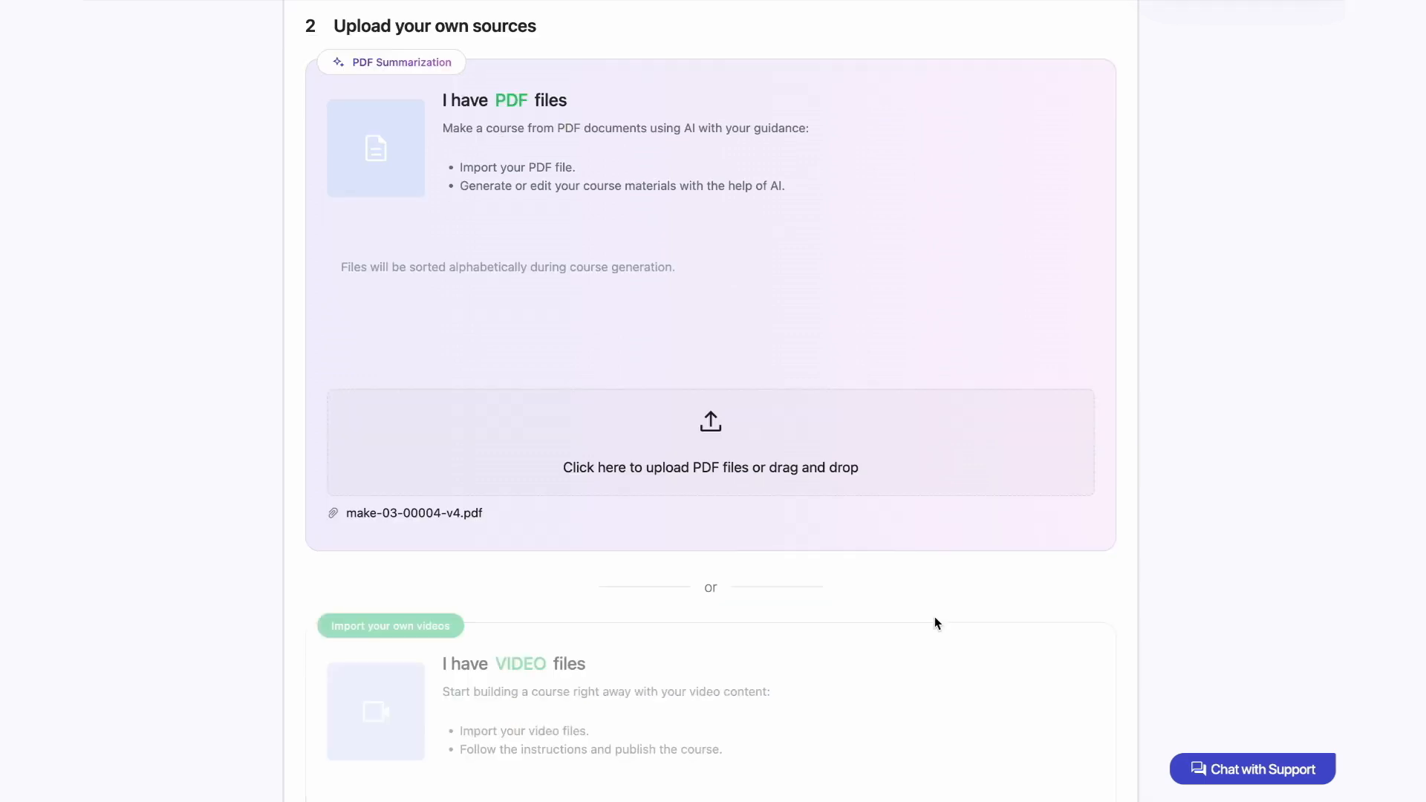
scroll(935, 623, down, 4)
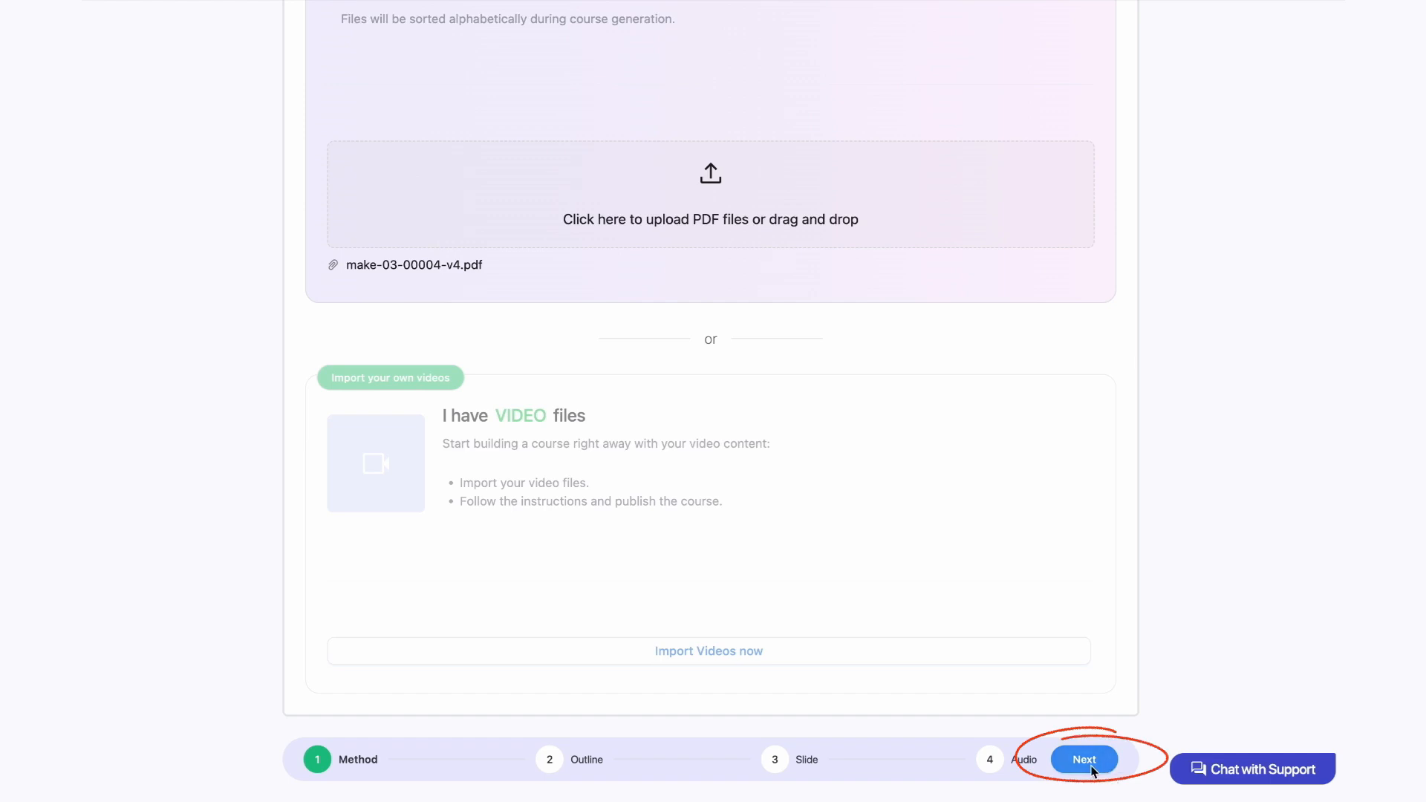
click(1086, 765)
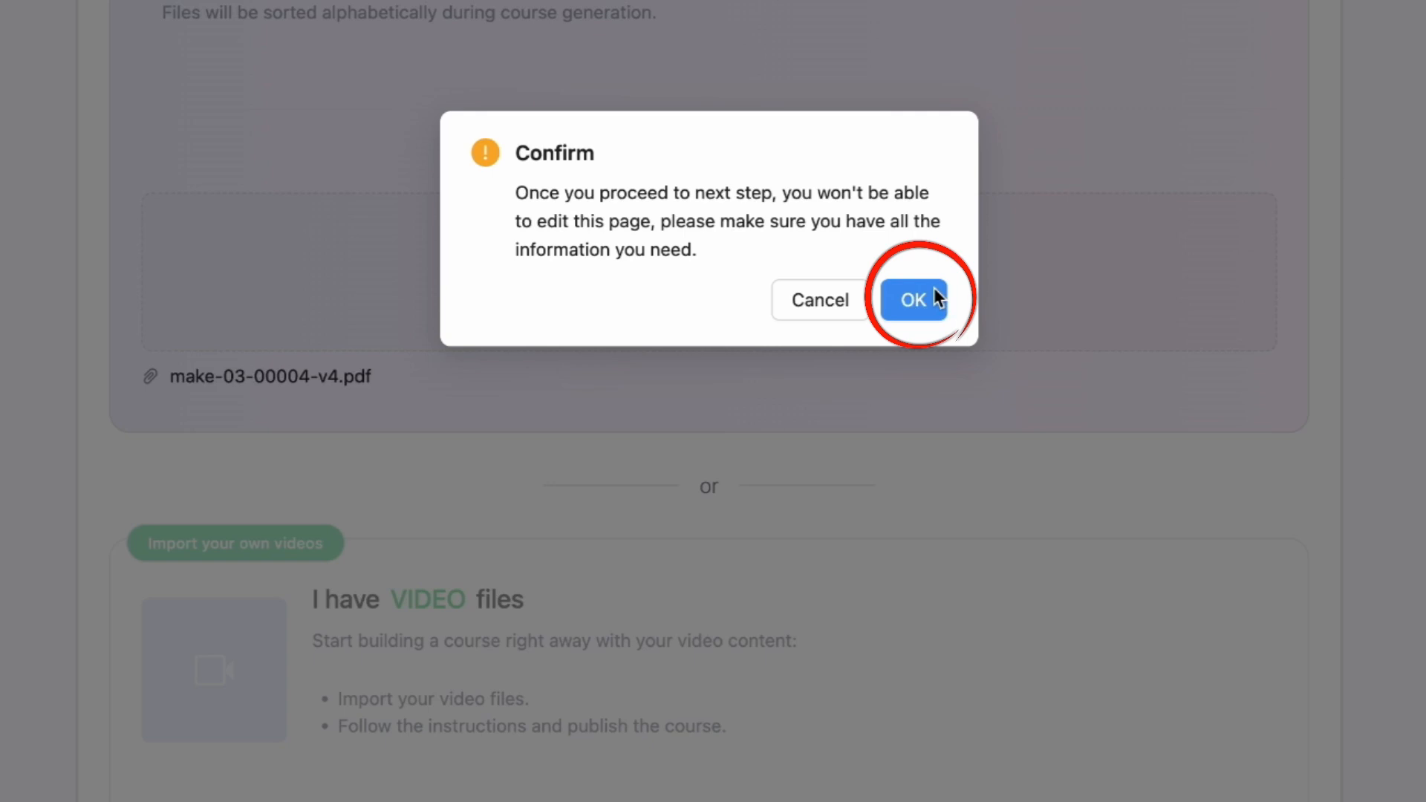
click(931, 290)
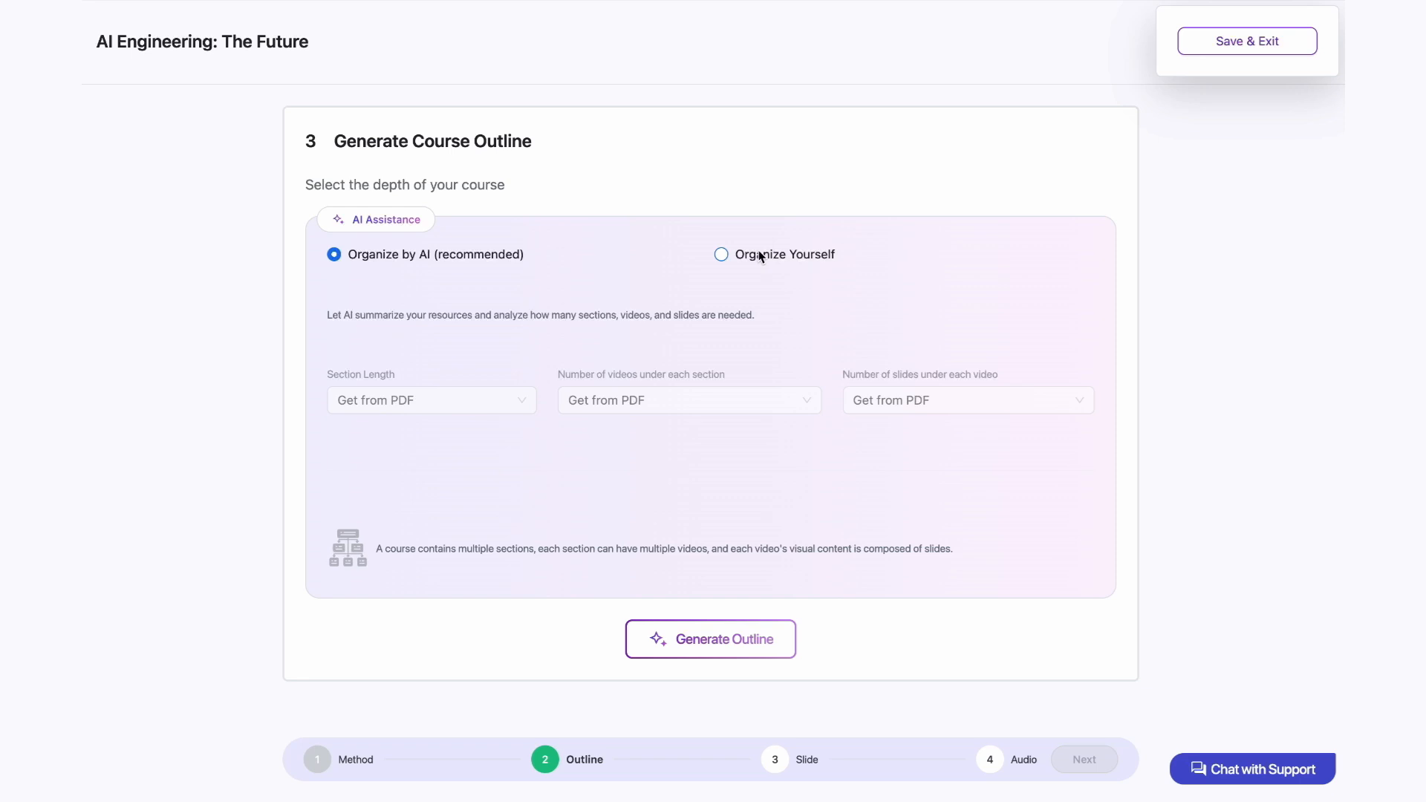
Step: Generate the course outline with the depth option set to Organize by AI (recommended)
click(761, 255)
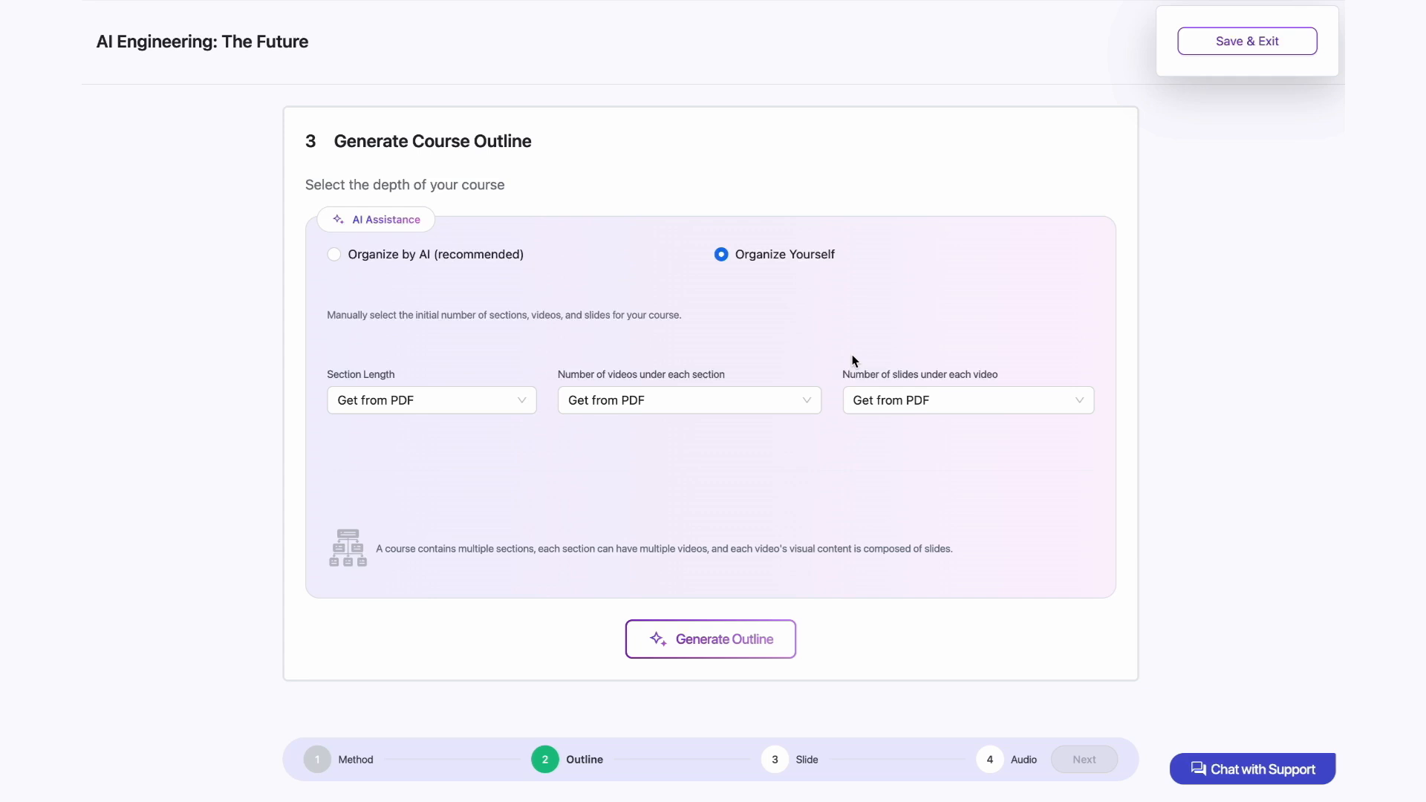
click(511, 253)
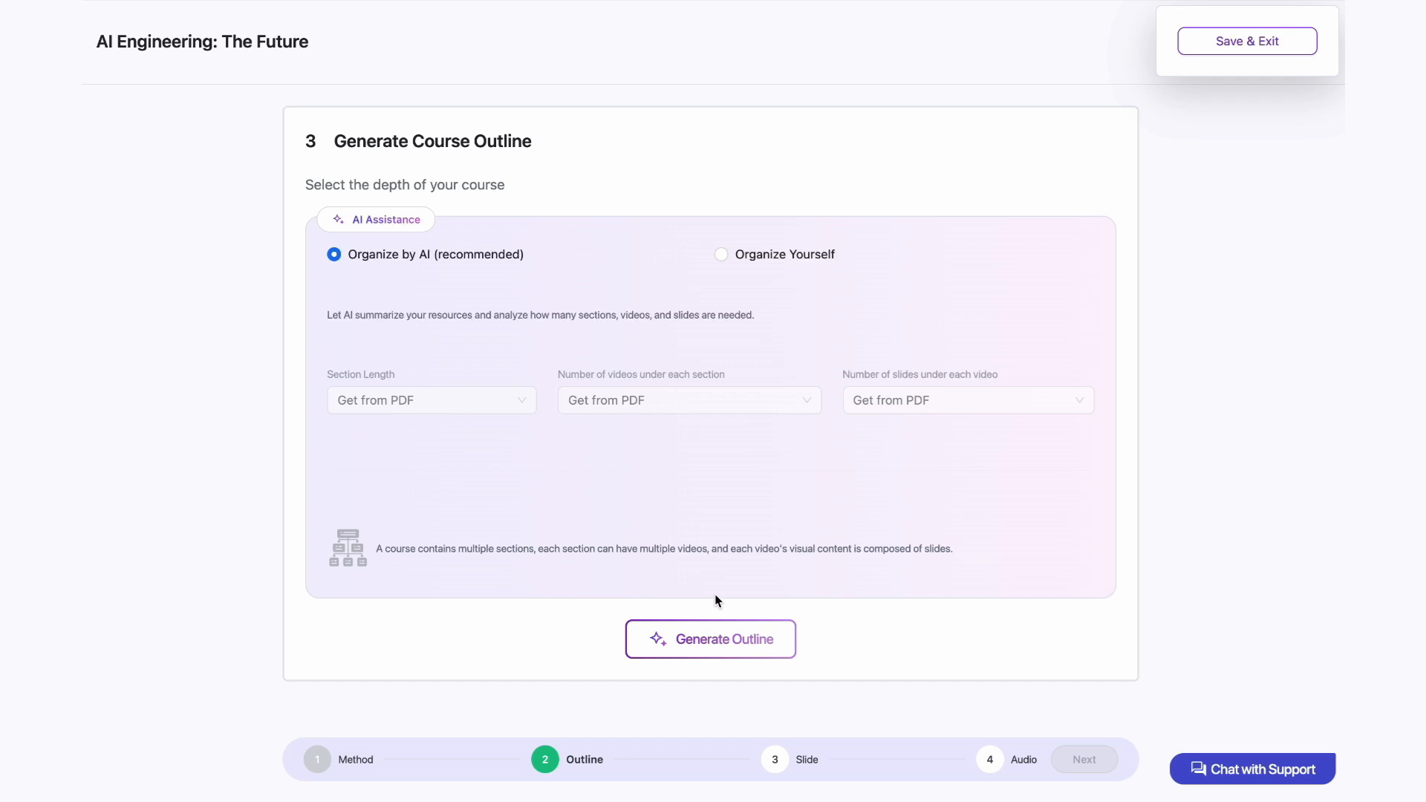
click(711, 645)
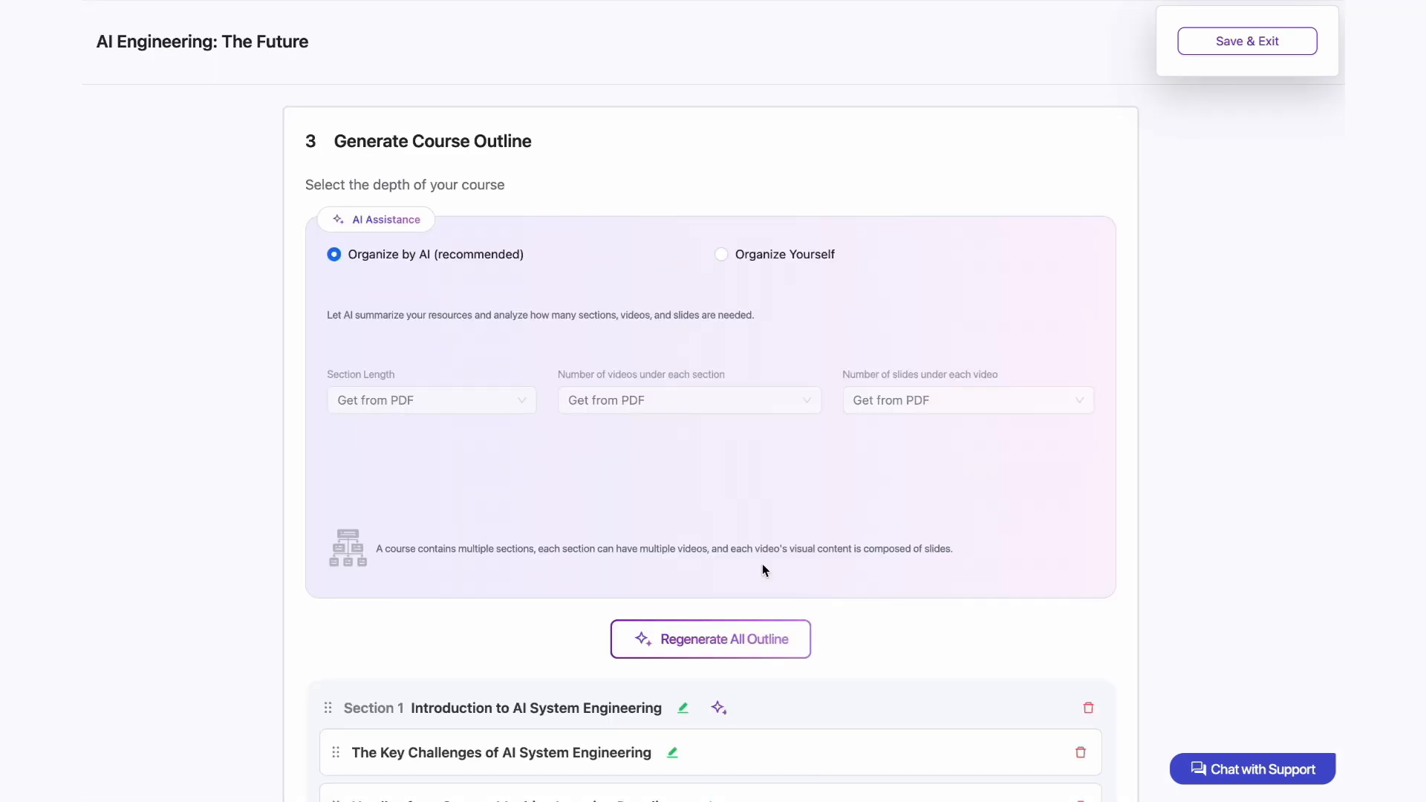
Step: Rename the only video in Section 4 of the generated outline to "Discussion & Conclusions"
scroll(762, 564, down, 1)
scroll(762, 569, down, 5)
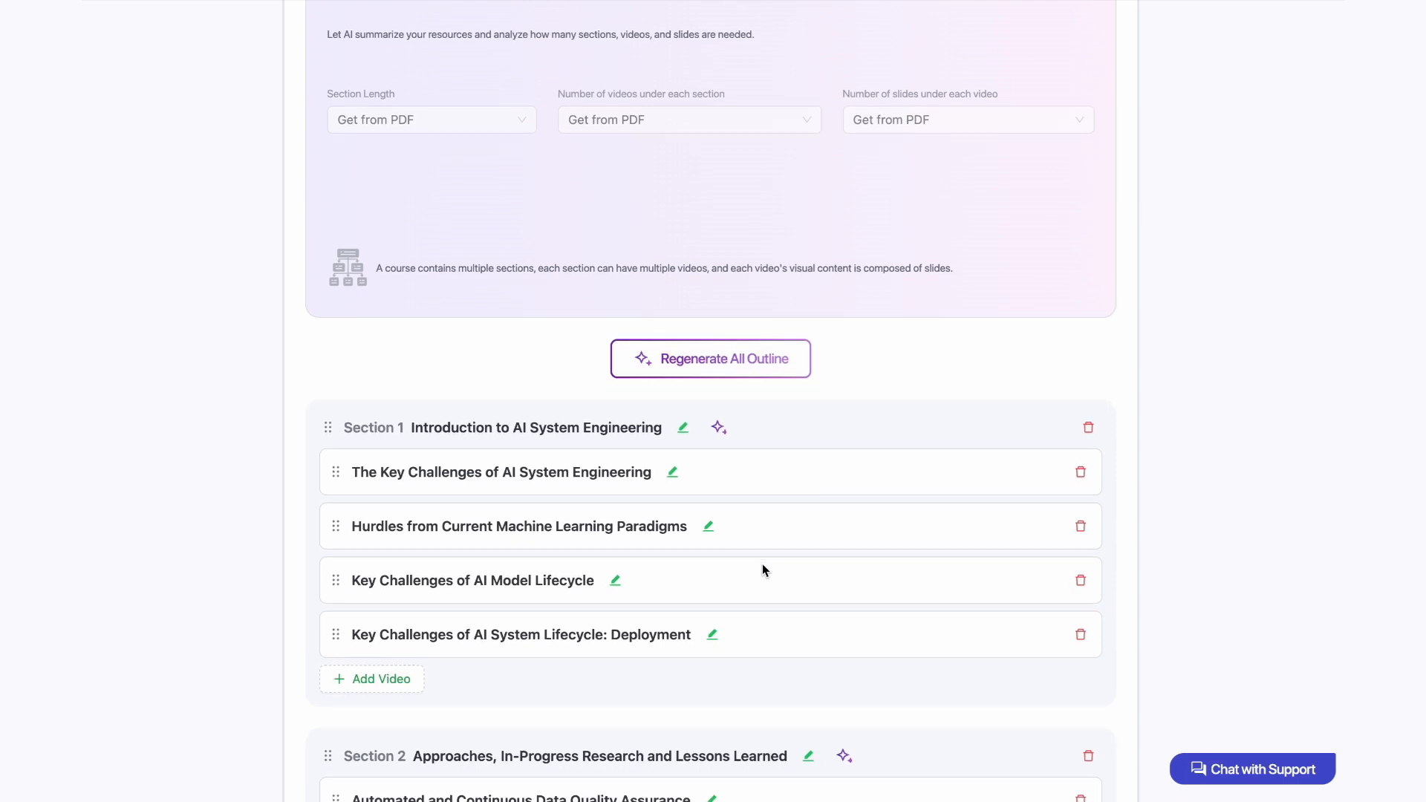
scroll(762, 569, down, 8)
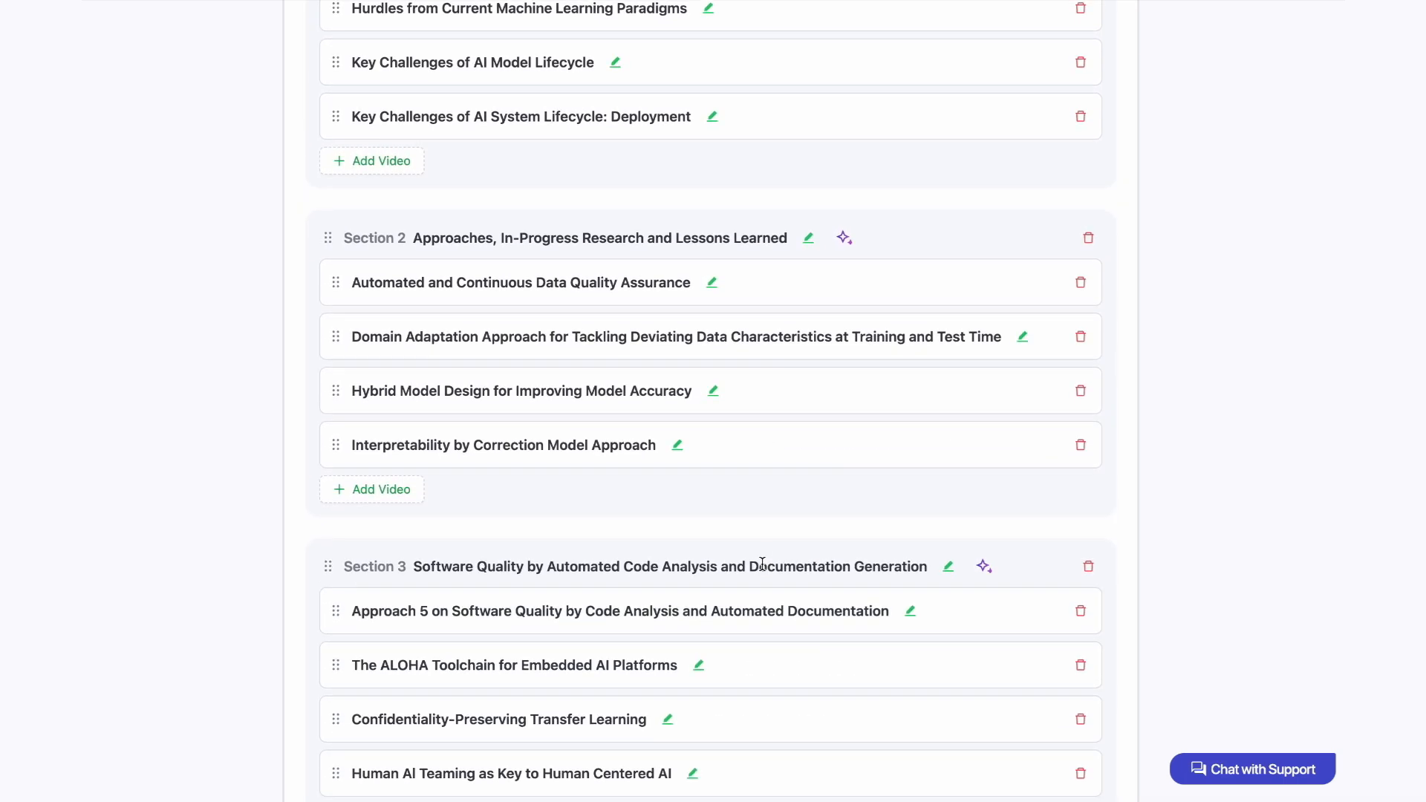
scroll(762, 570, down, 2)
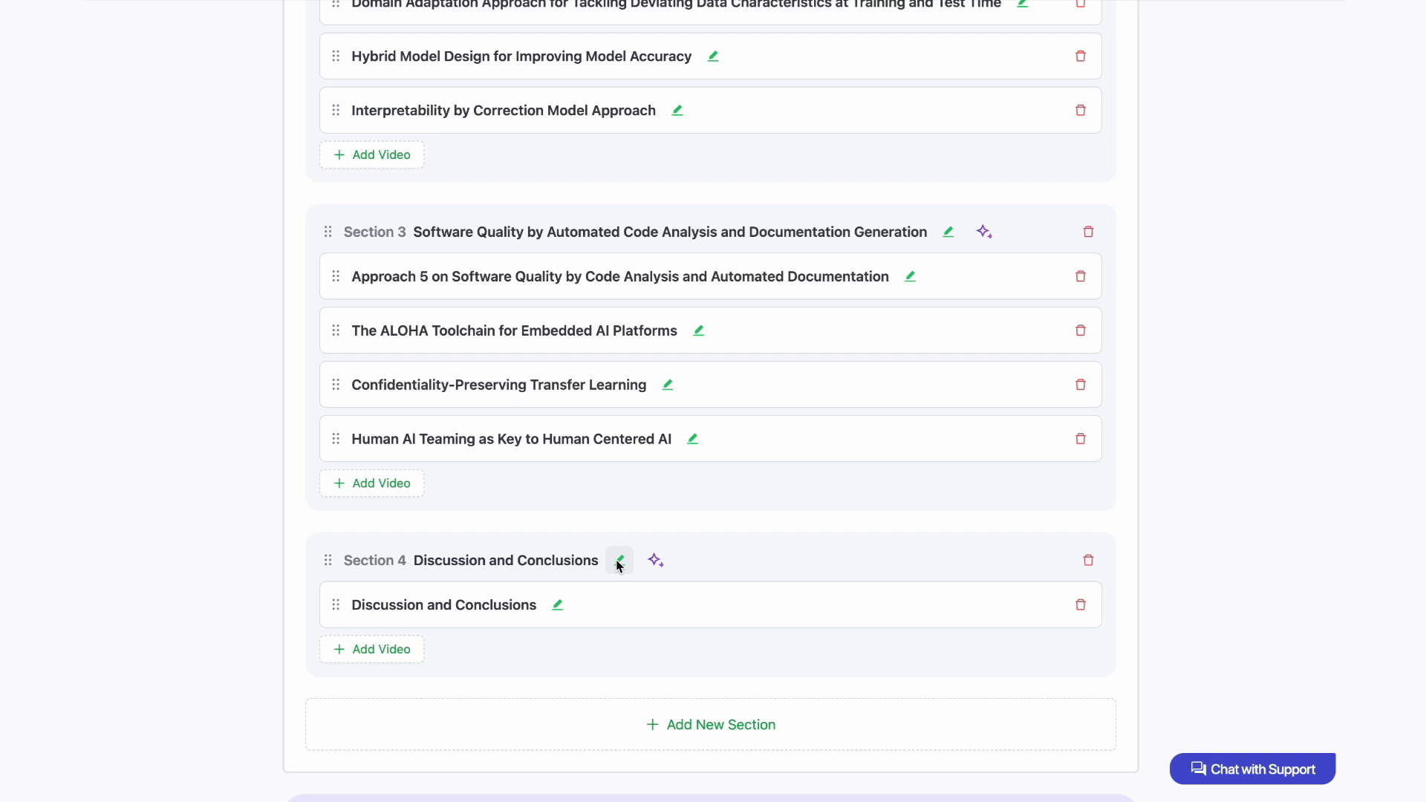
click(558, 606)
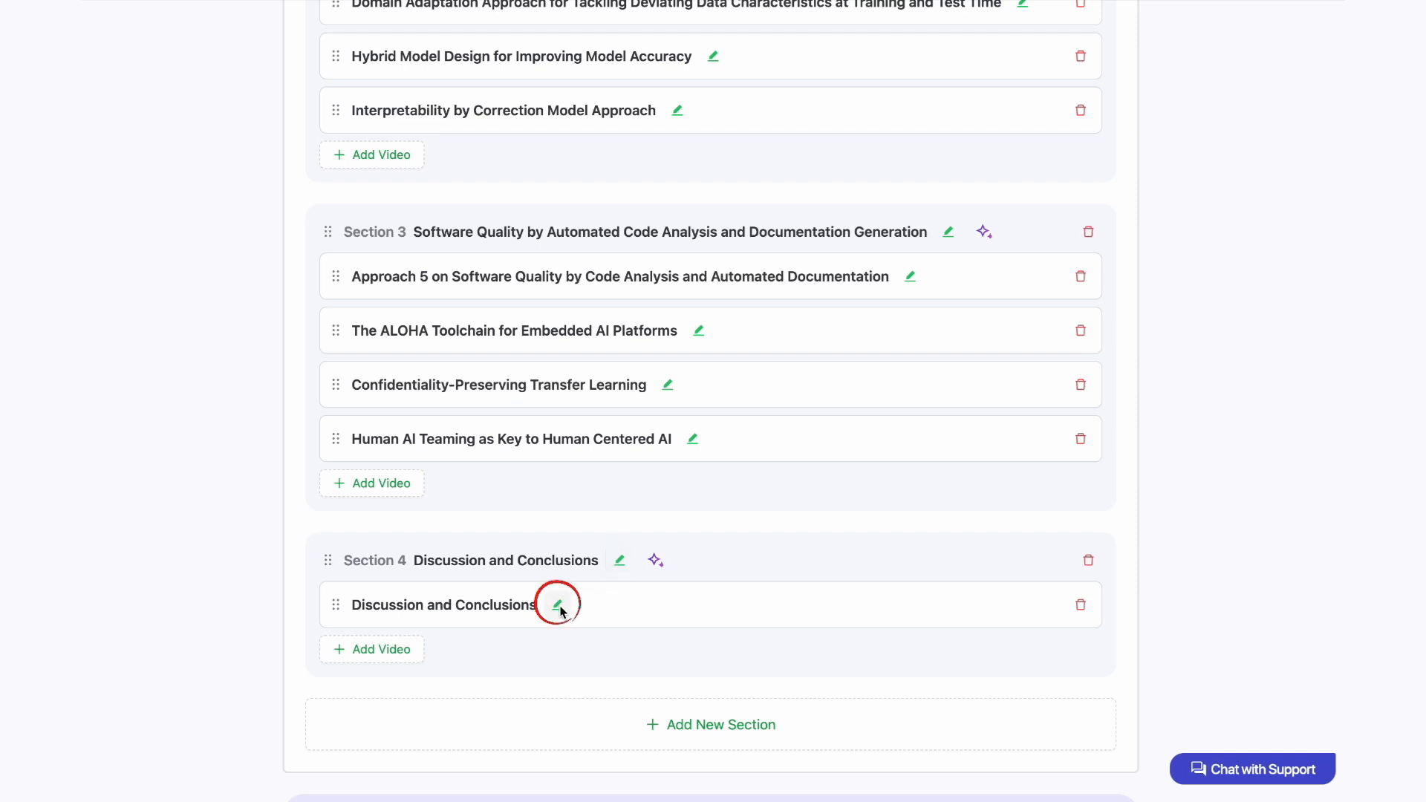
click(432, 606)
double_click(434, 605)
text(&)
click(633, 606)
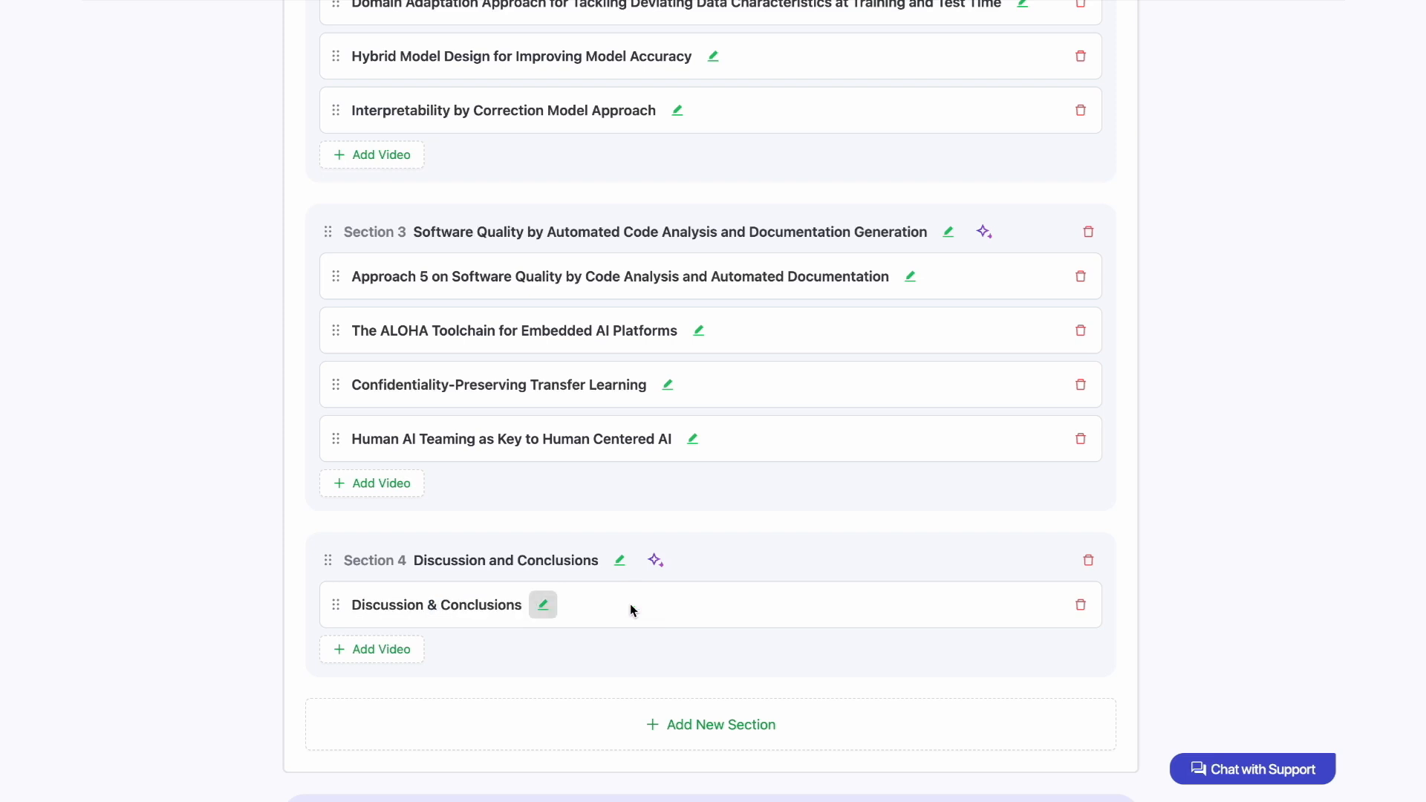
Step: Accept the finished outline and proceed to the slide-building stage, confirming the move
scroll(632, 606, down, 1)
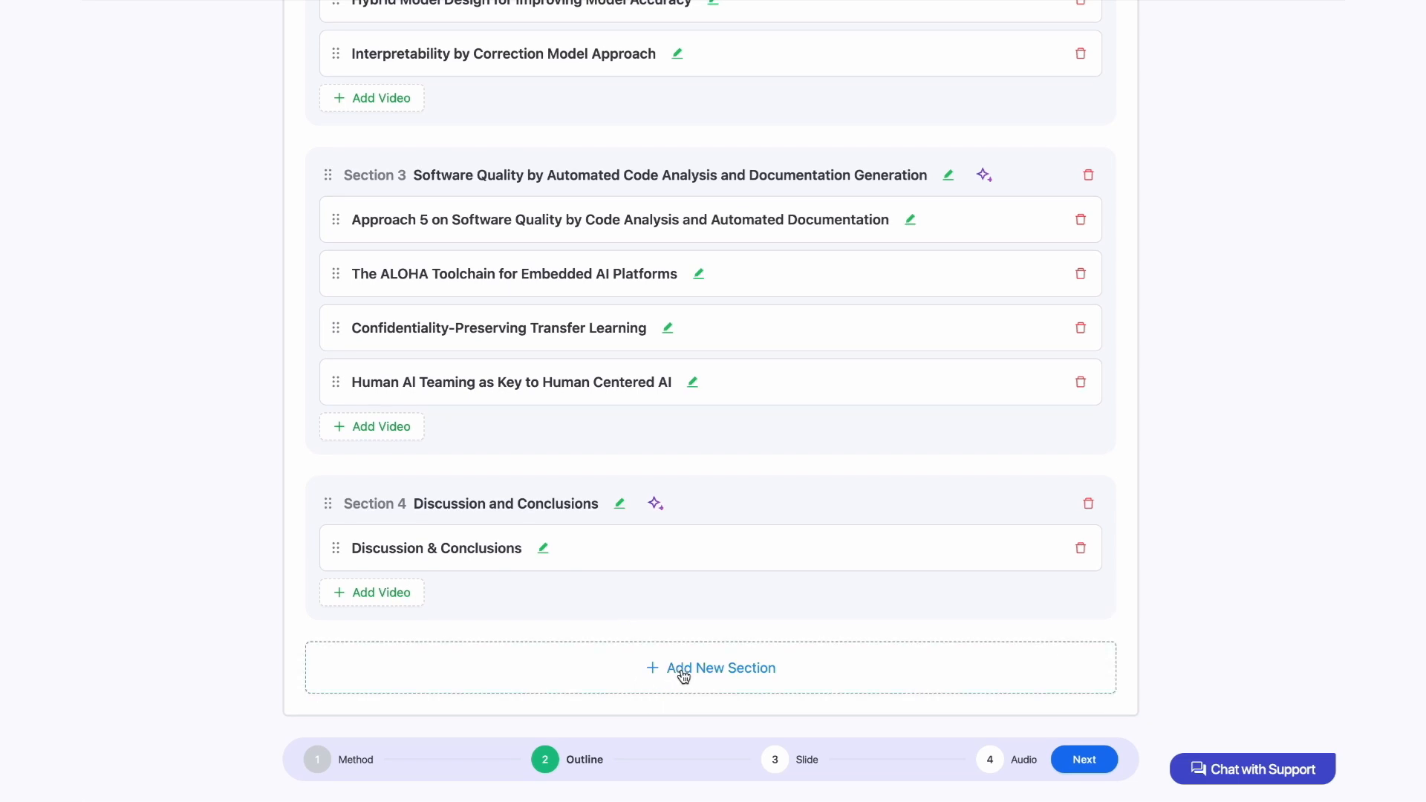
scroll(683, 675, up, 1)
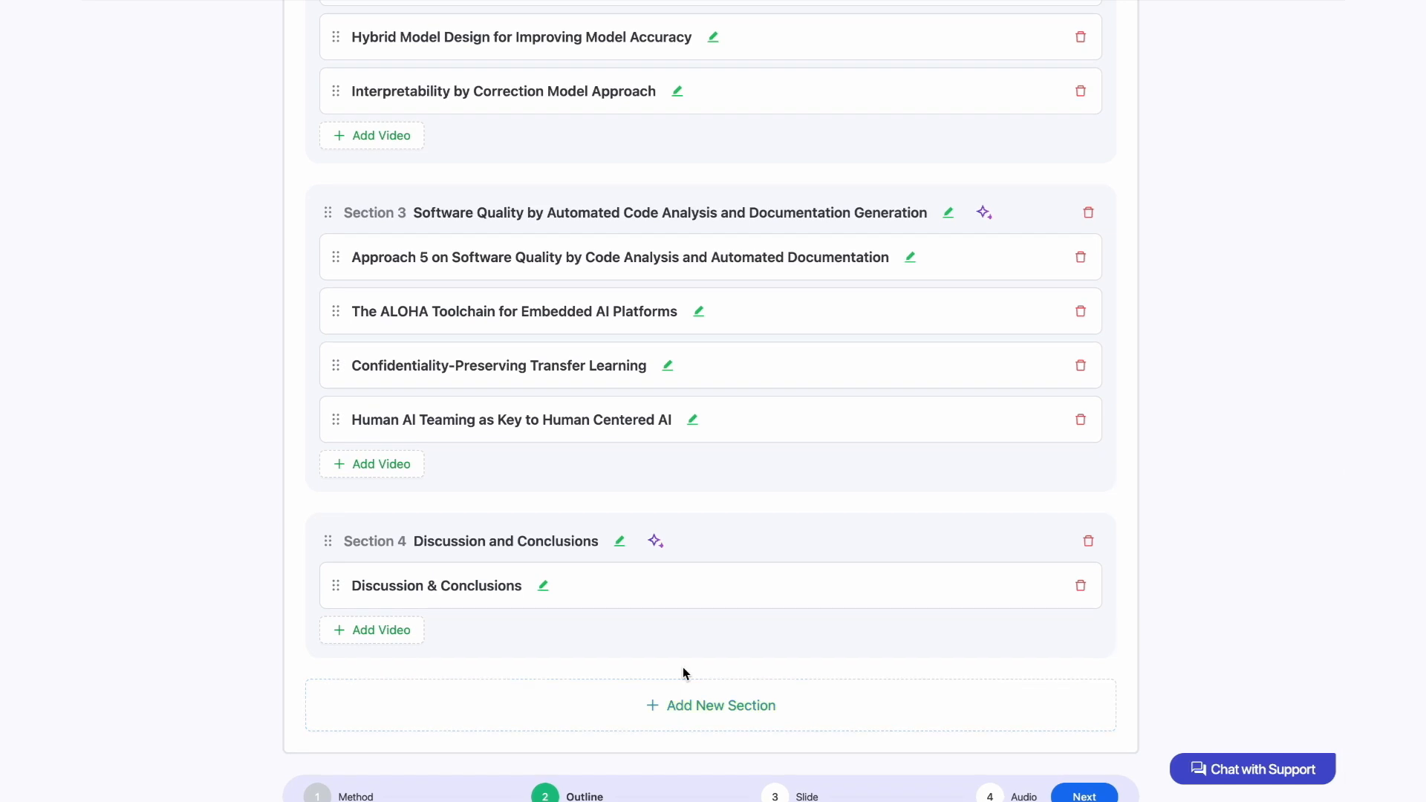
scroll(684, 669, down, 1)
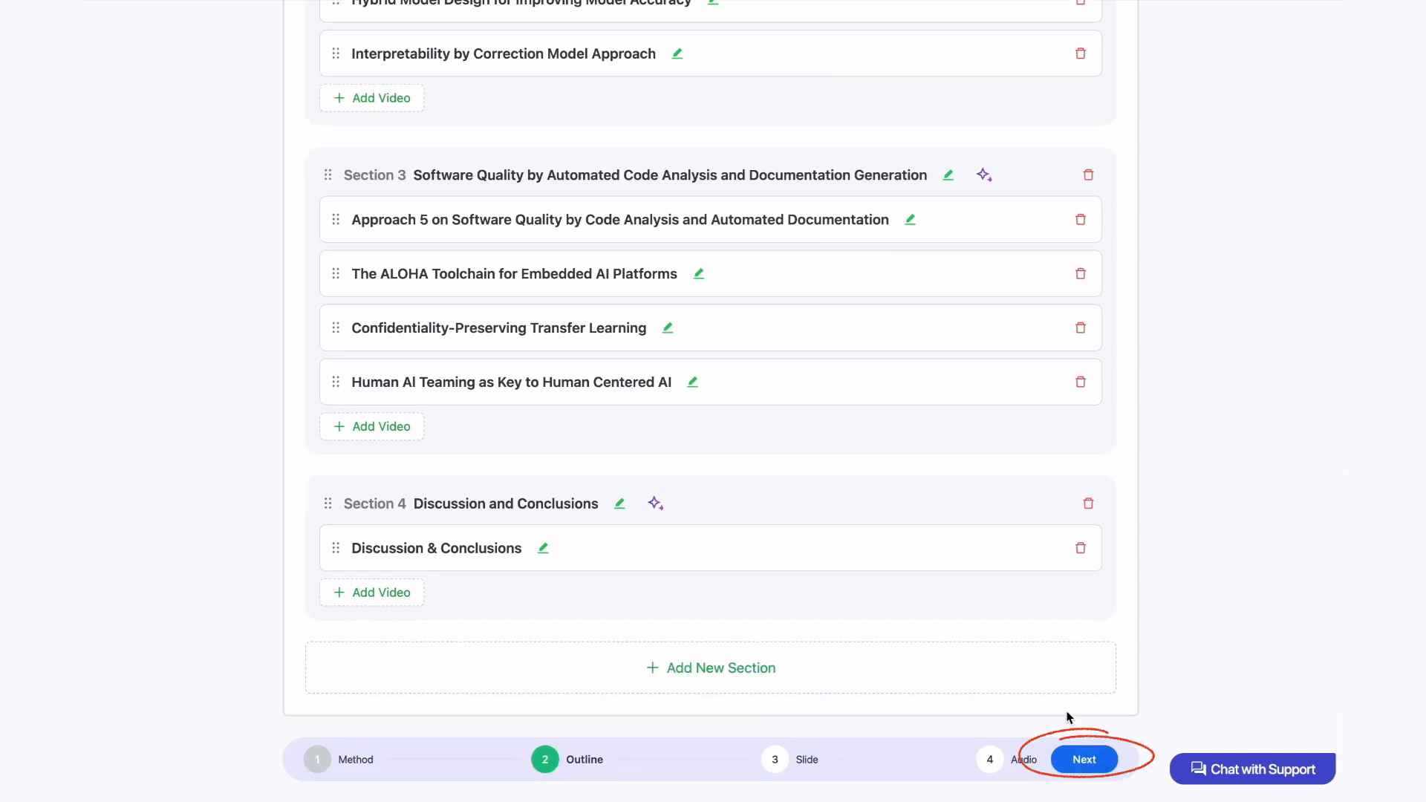
click(1070, 756)
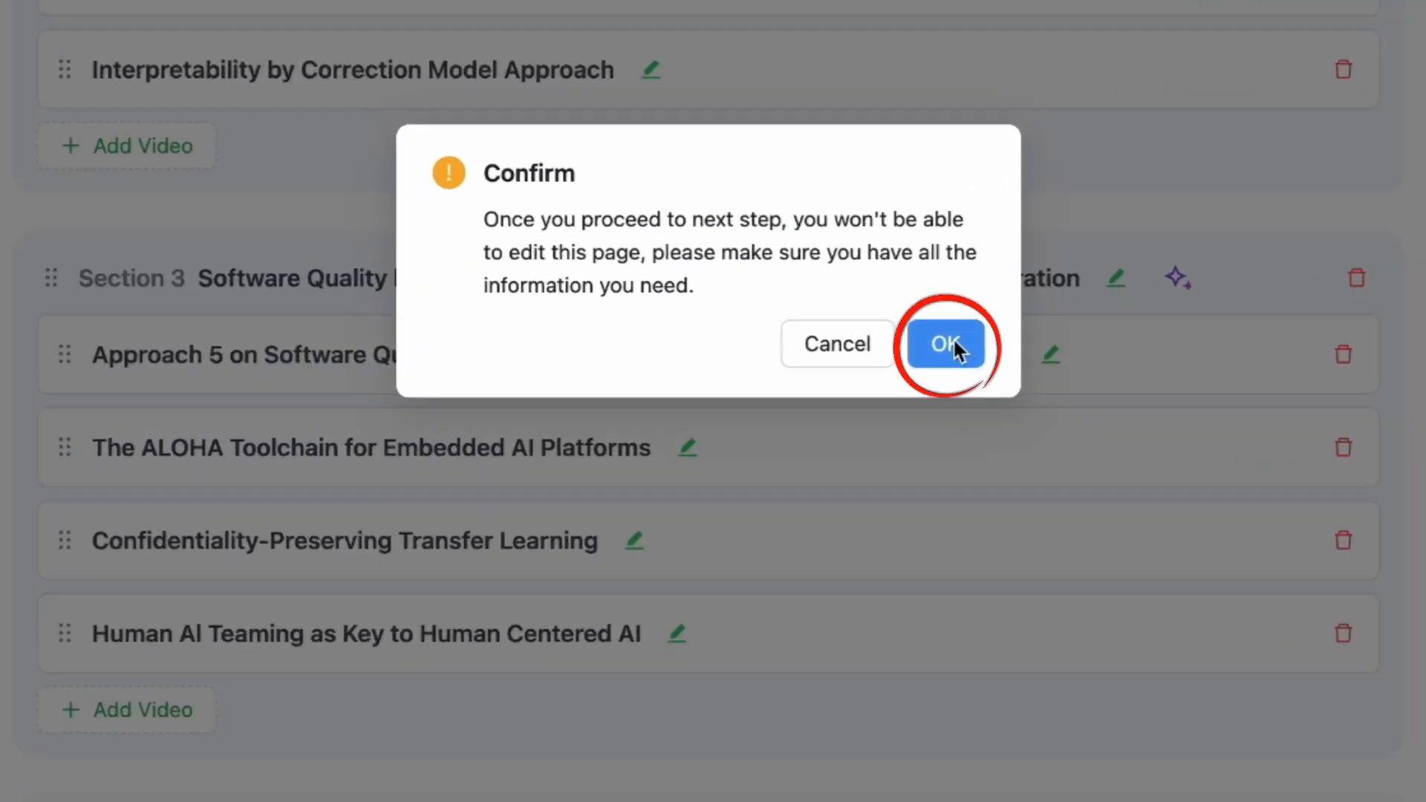
click(946, 344)
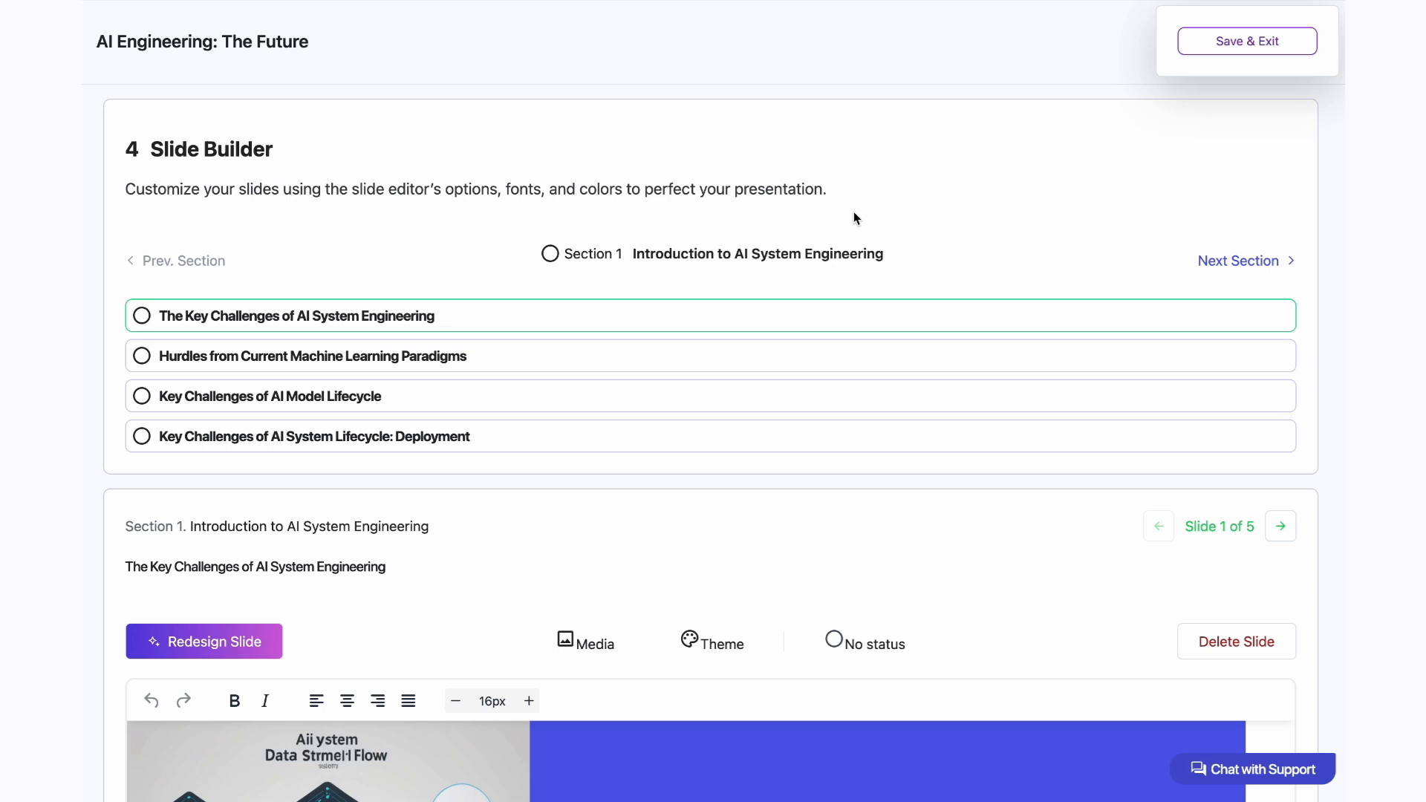
Step: Replace the first slide's diagram with the photo of white robots beside stacked blocks from a royalty-free image search for "AI"
scroll(854, 213, down, 7)
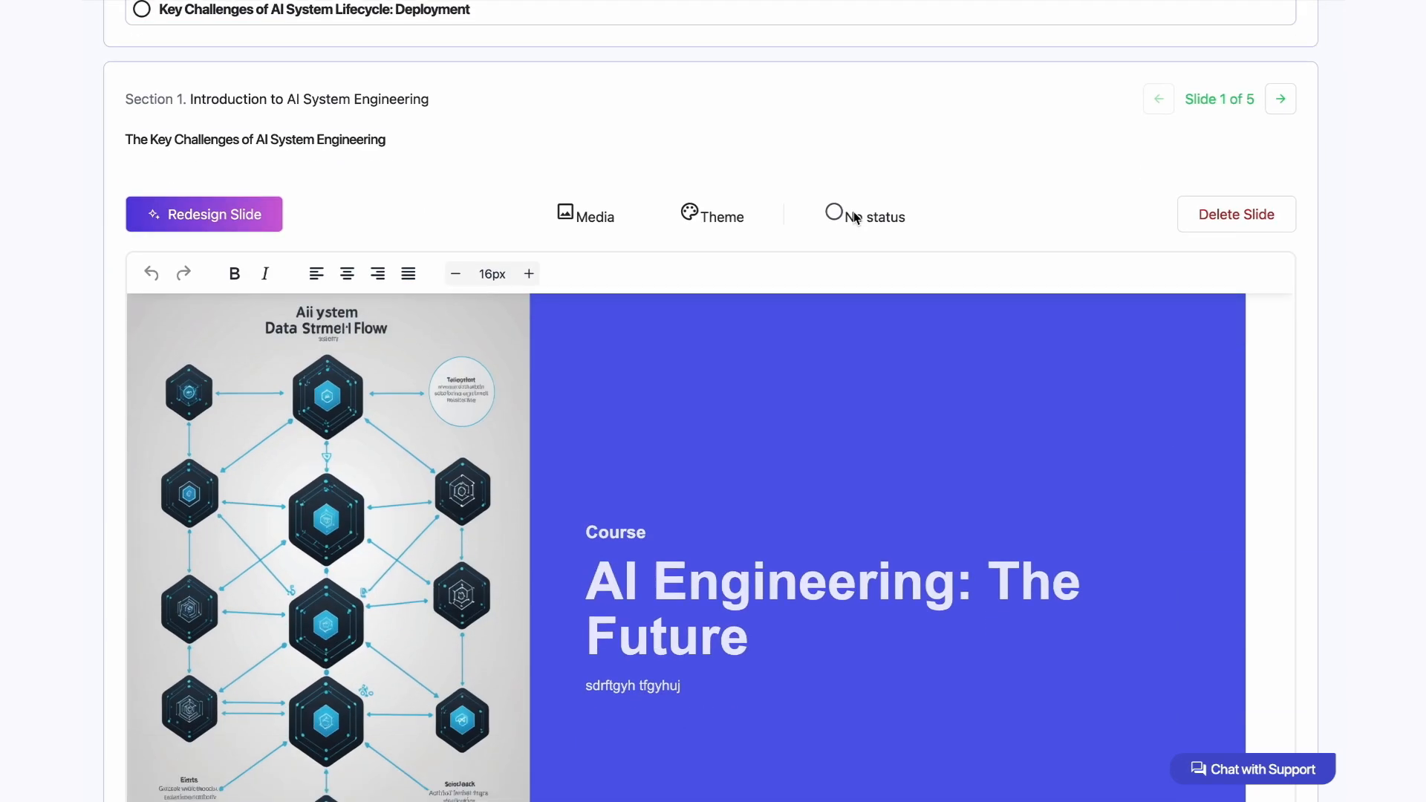
scroll(857, 217, down, 2)
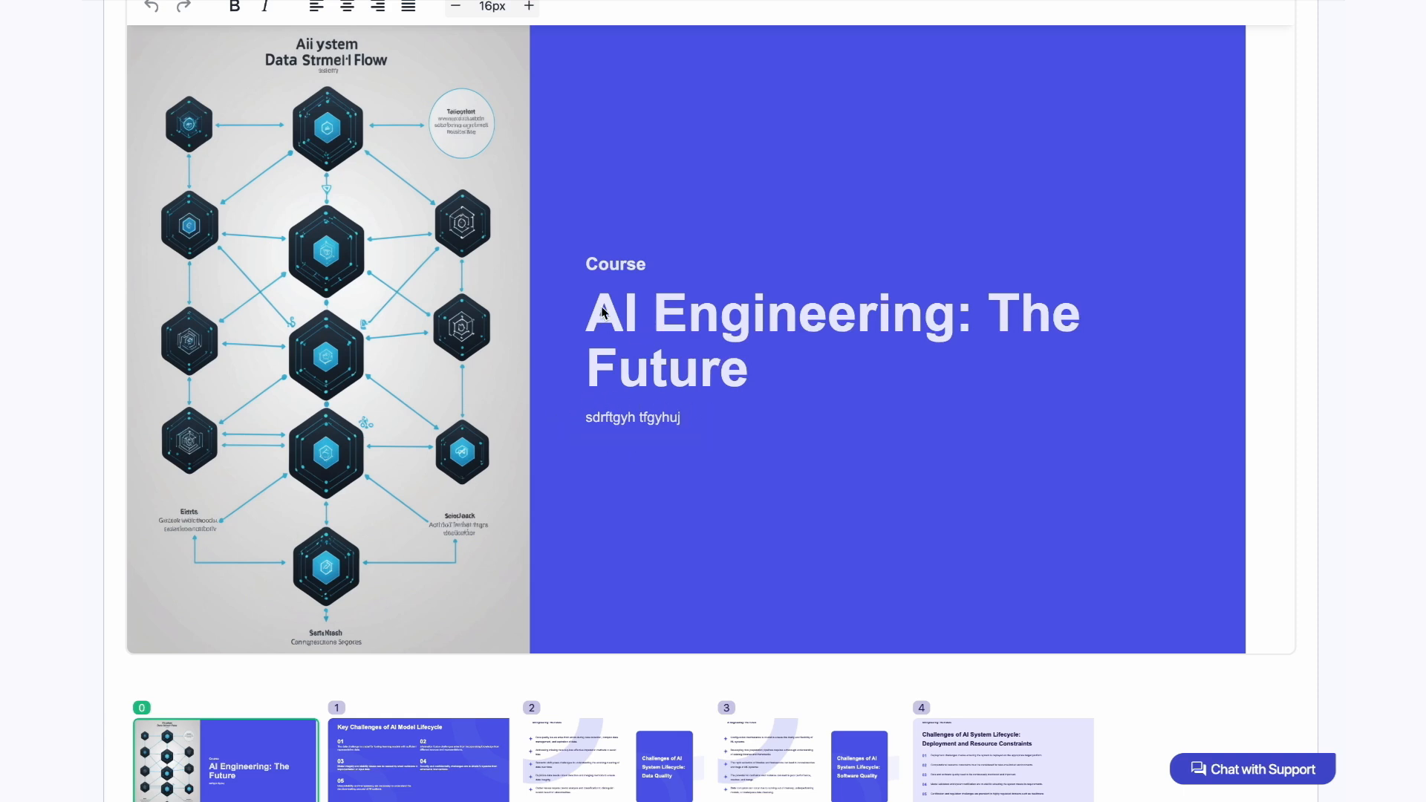
scroll(751, 375, up, 2)
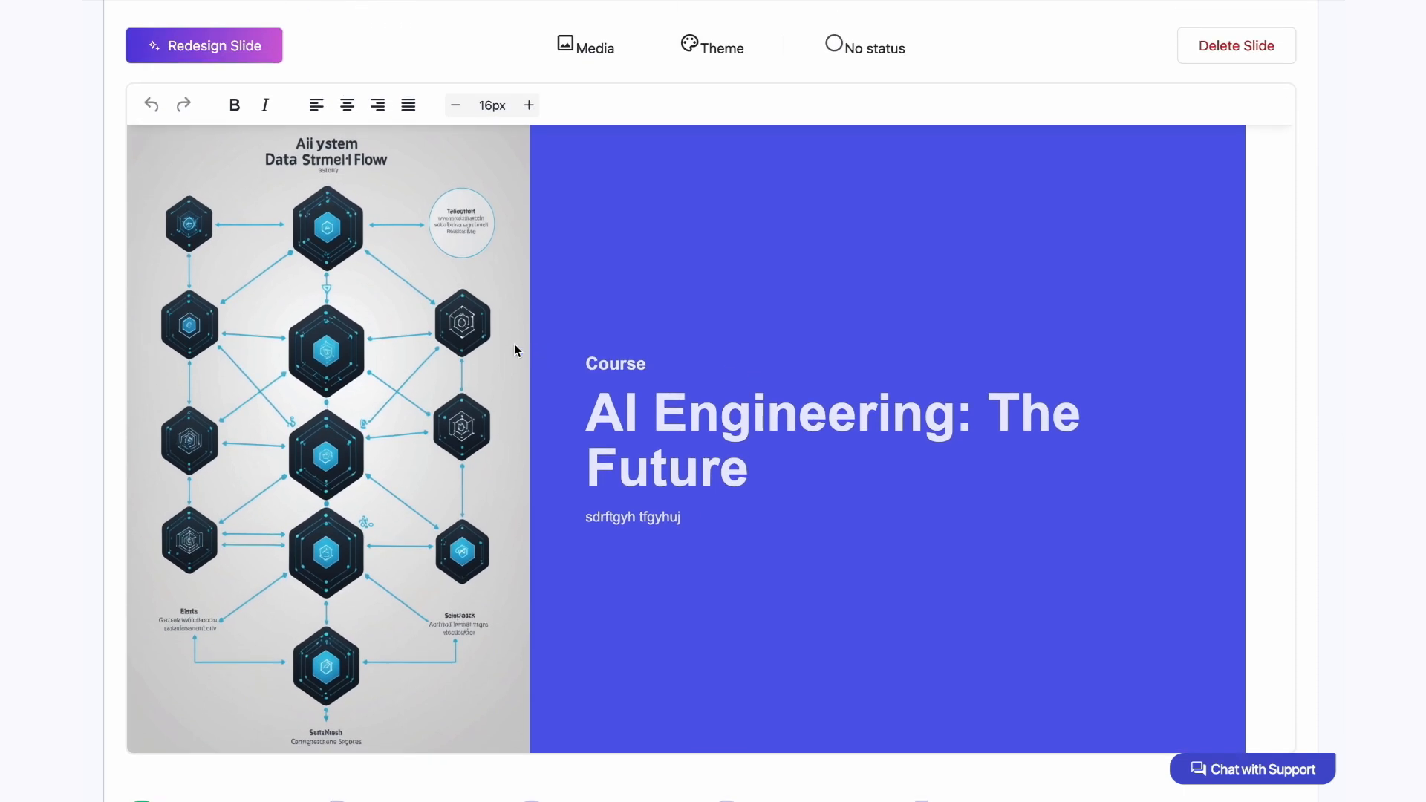
scroll(514, 344, up, 1)
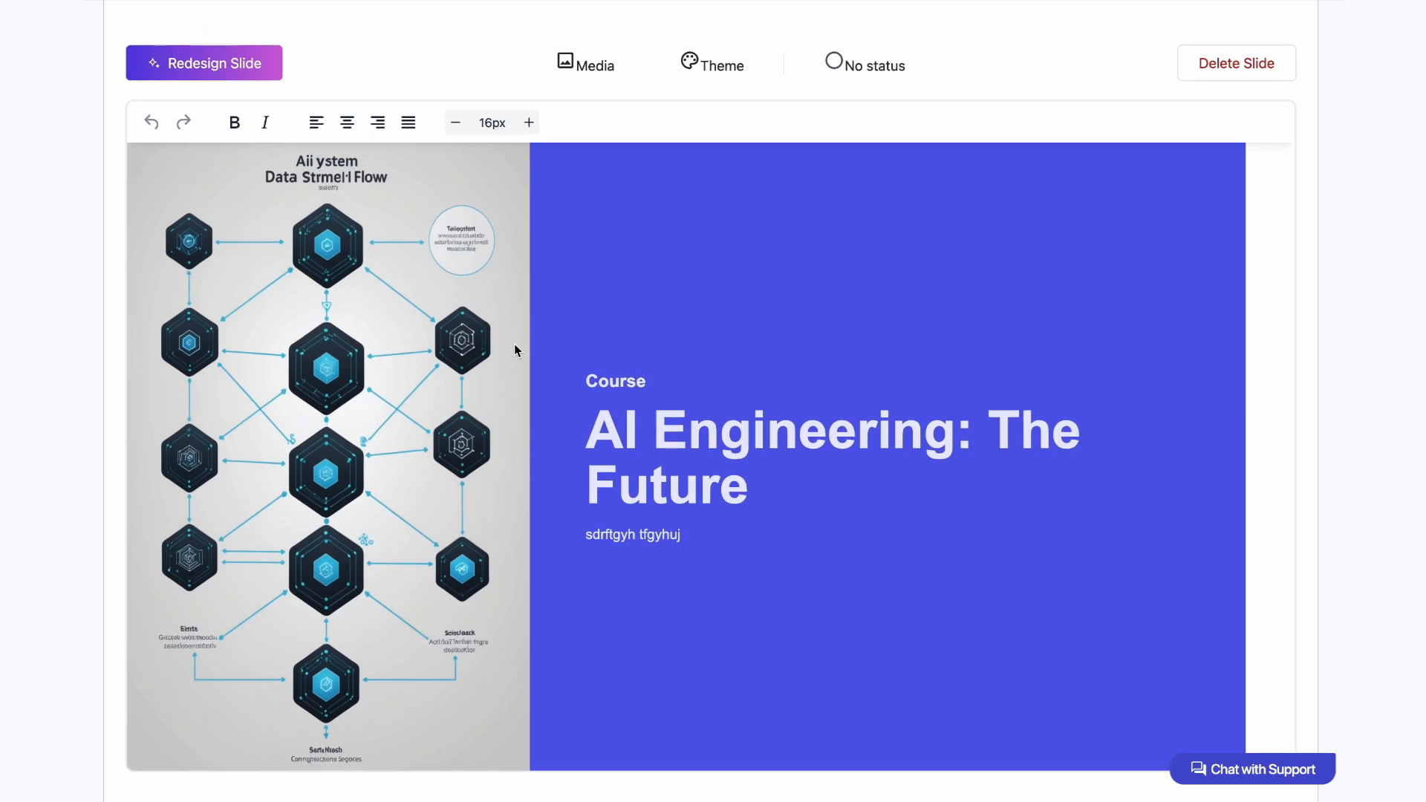
scroll(514, 346, up, 1)
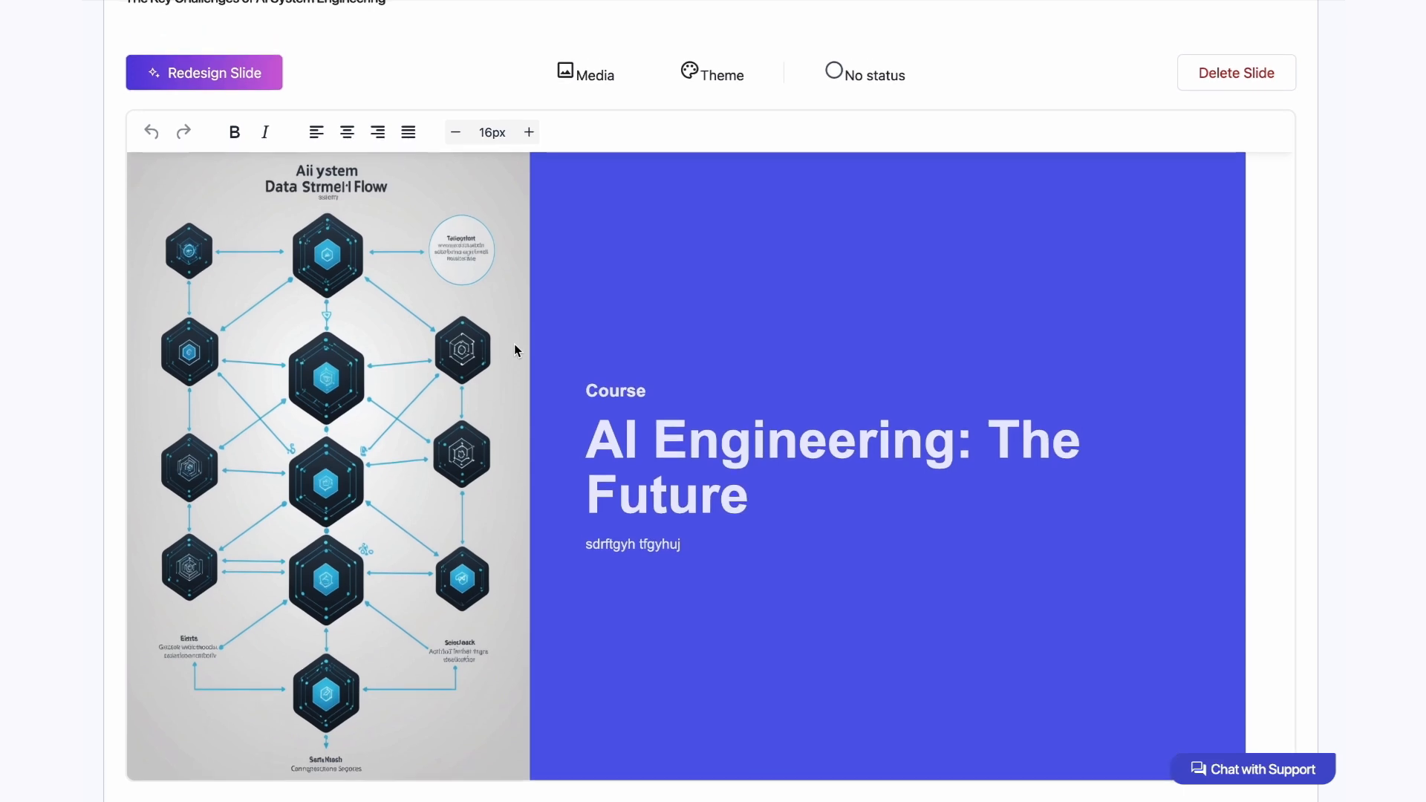
scroll(586, 90, up, 1)
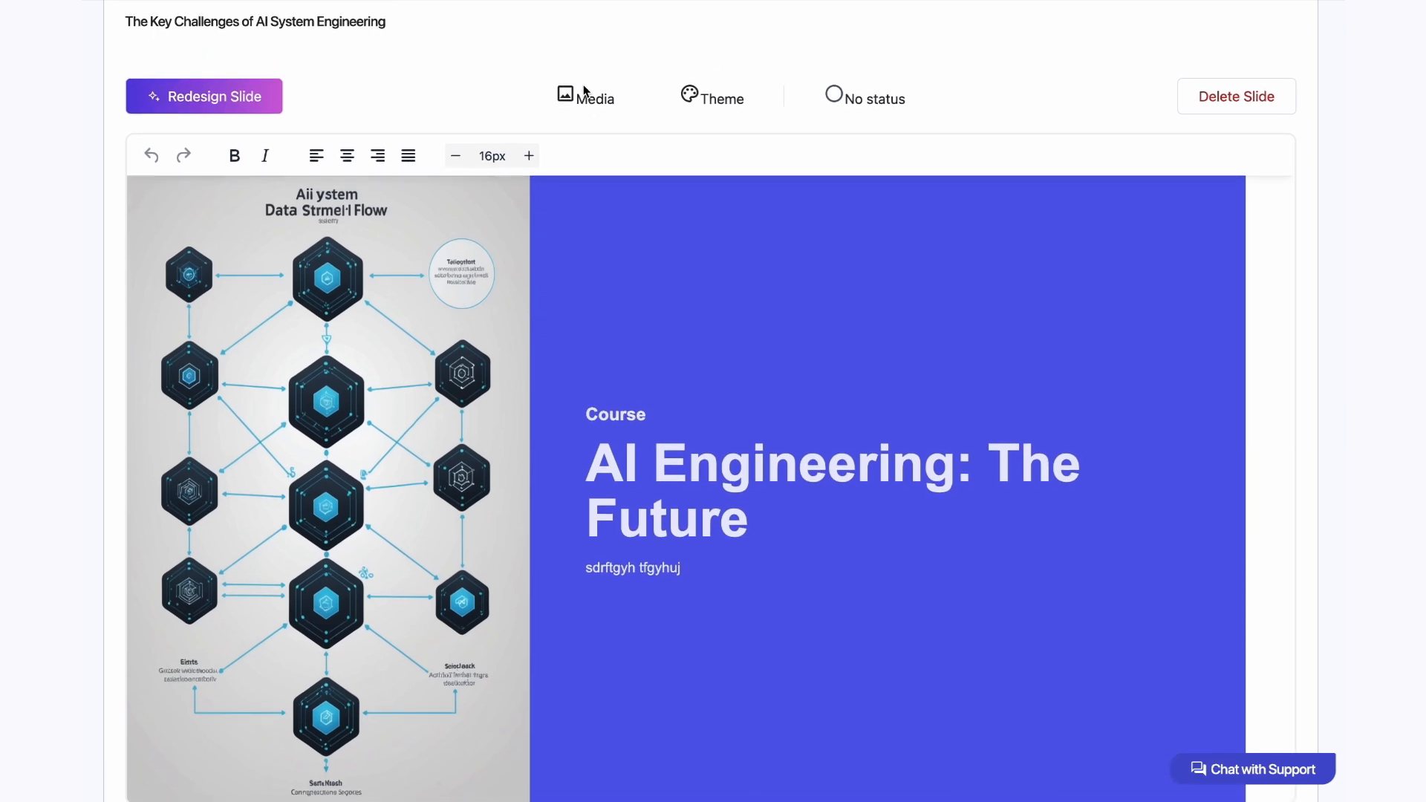
click(579, 100)
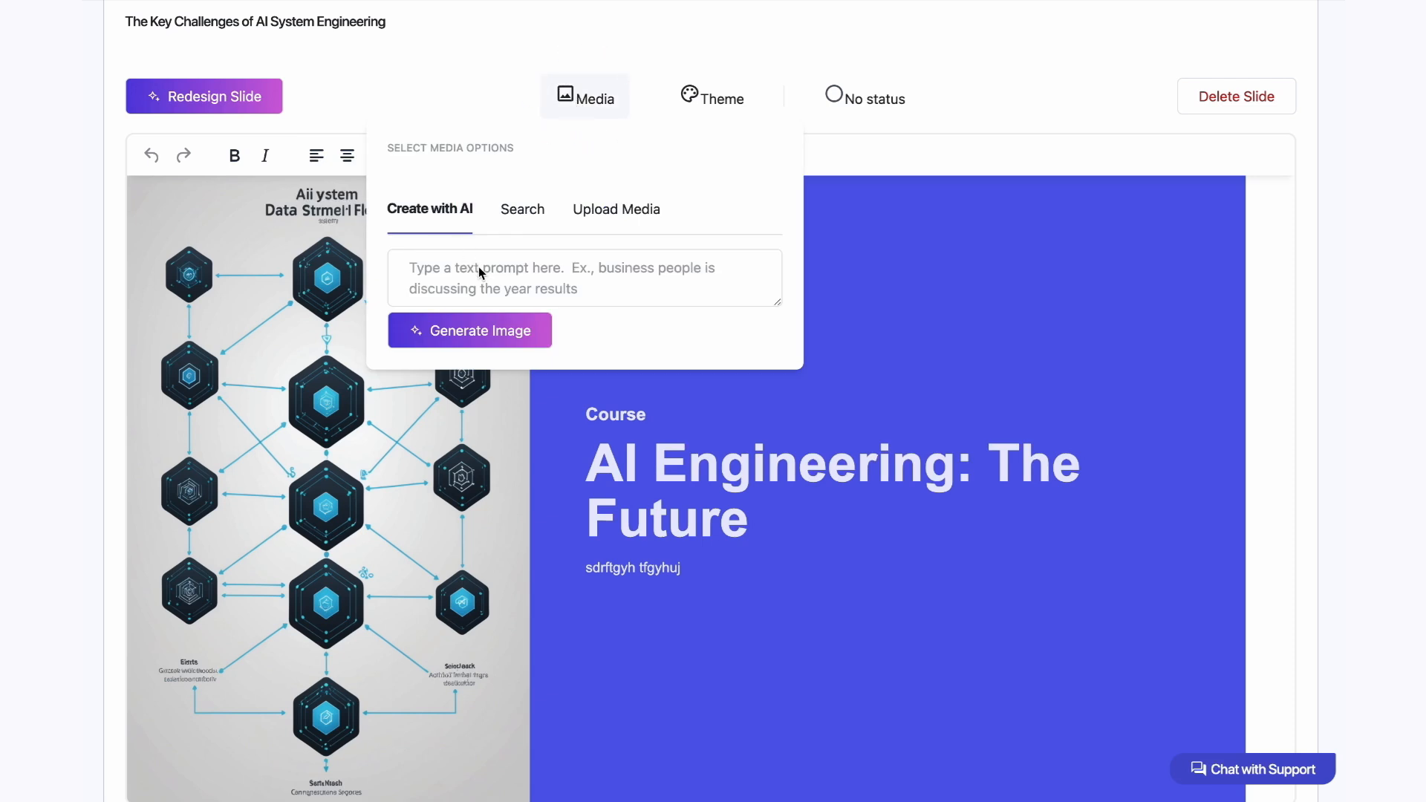
click(519, 213)
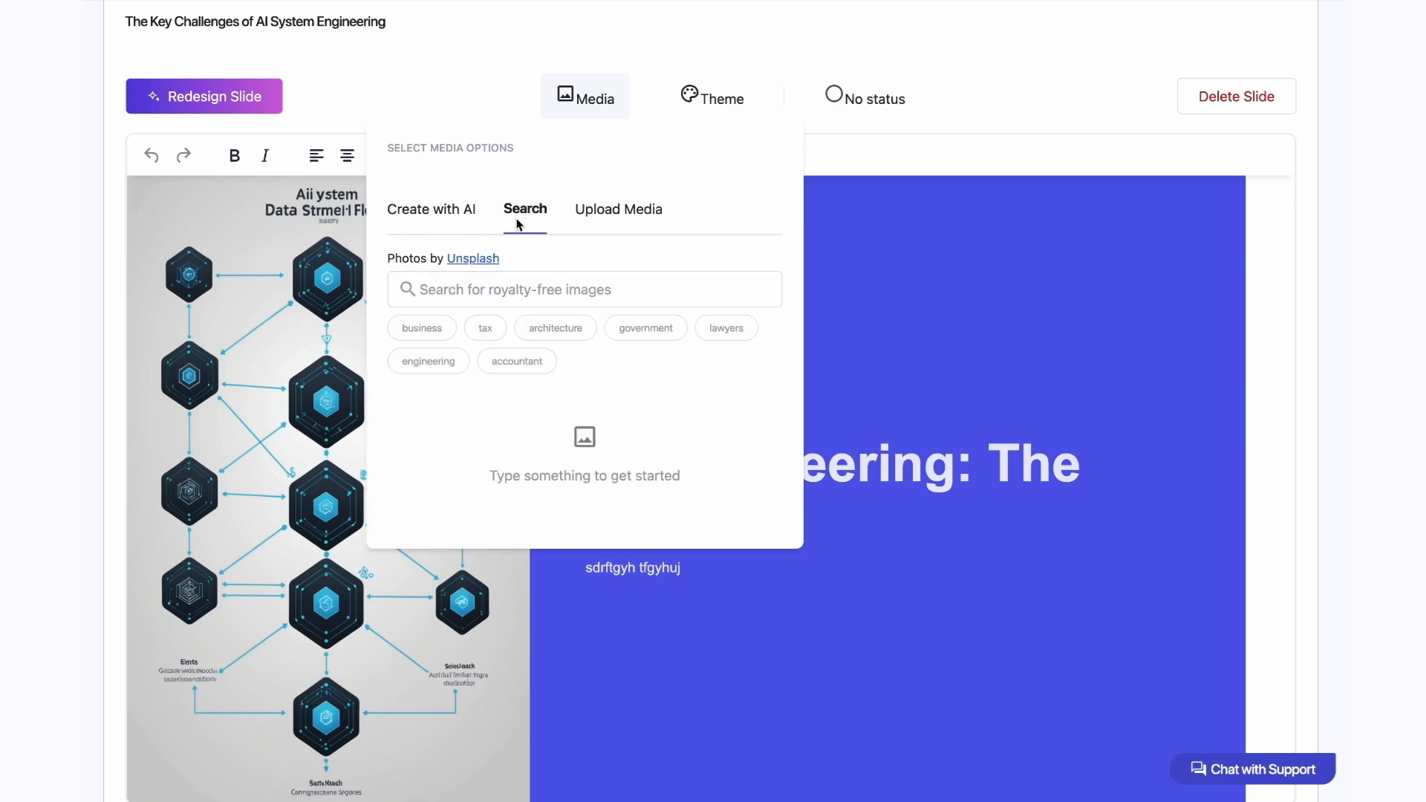
click(484, 289)
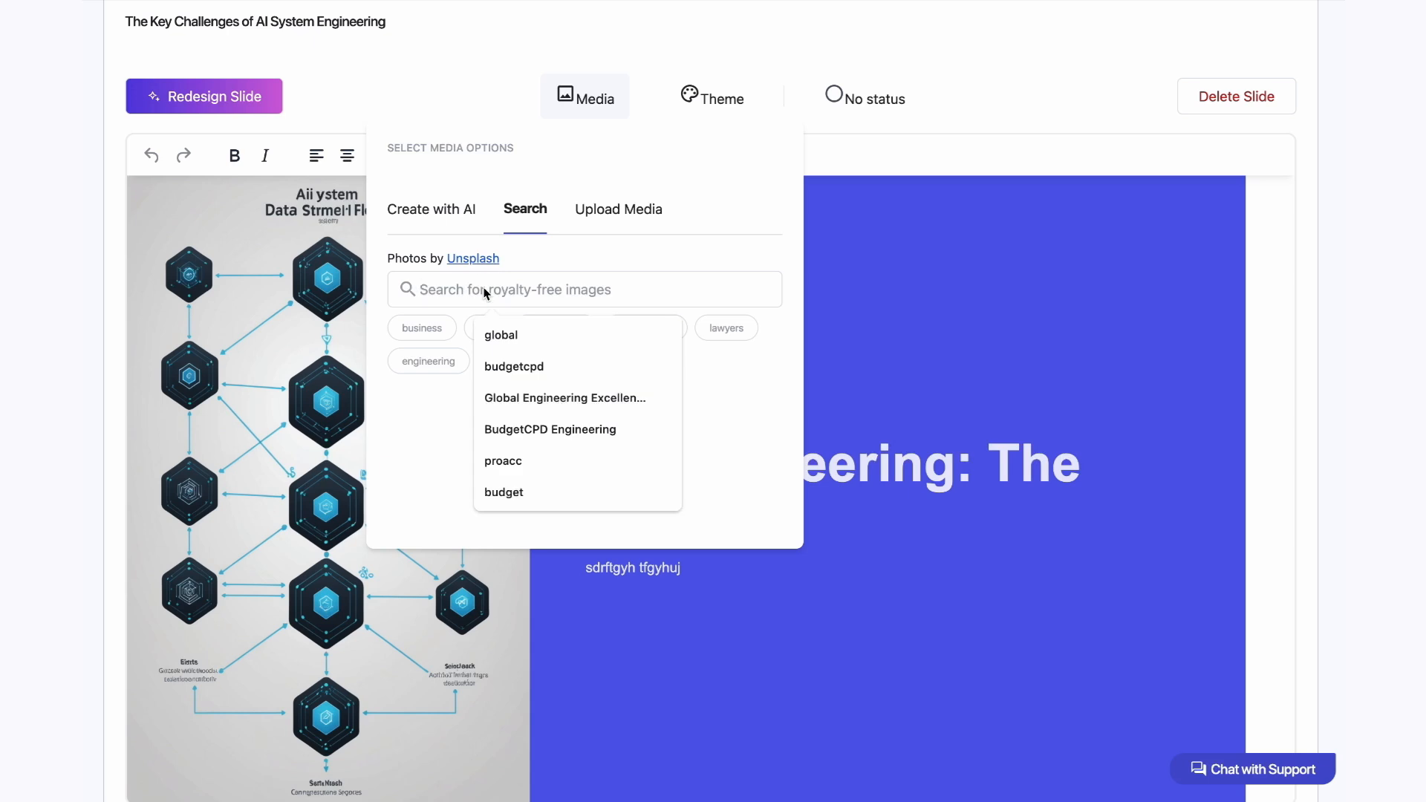
click(482, 289)
text(AI)
click(563, 263)
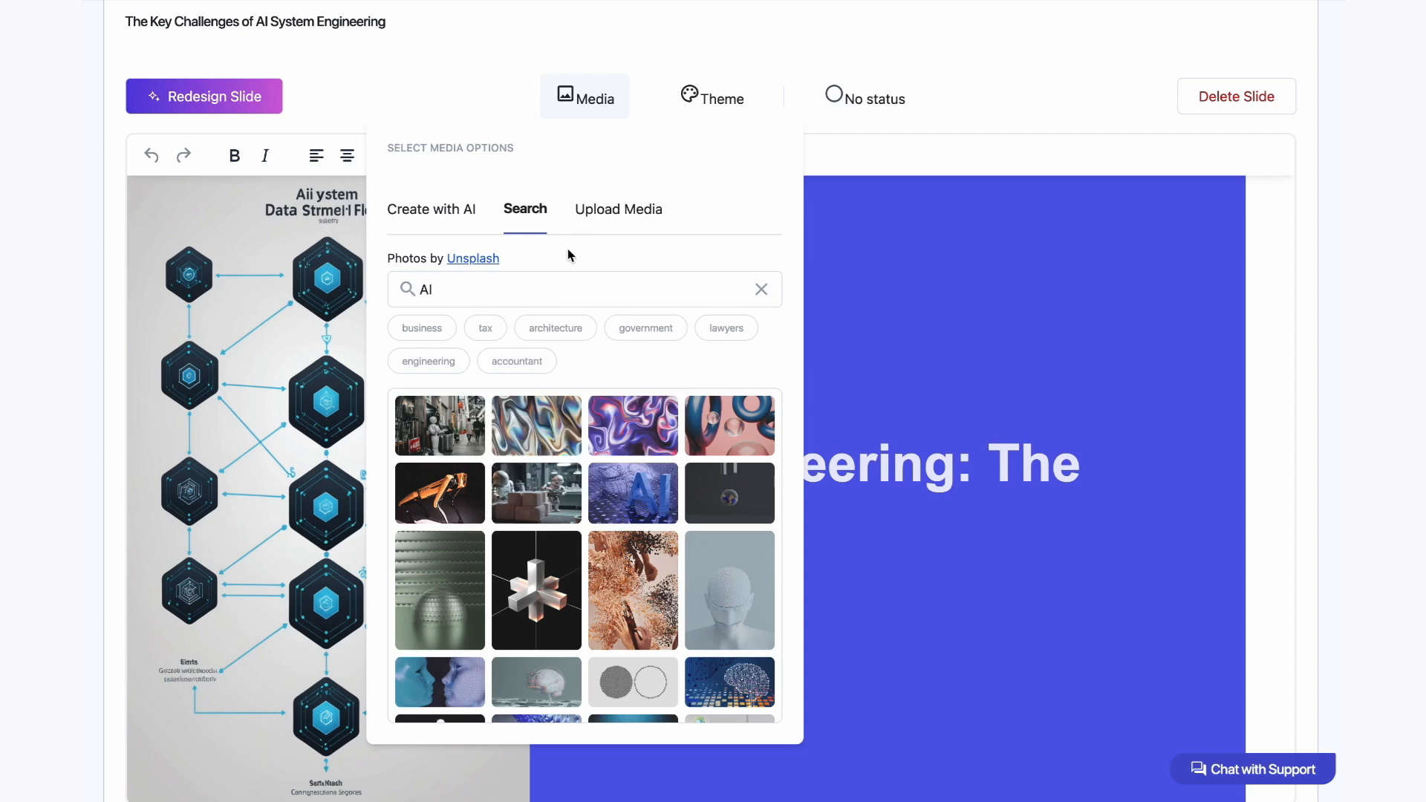
click(536, 493)
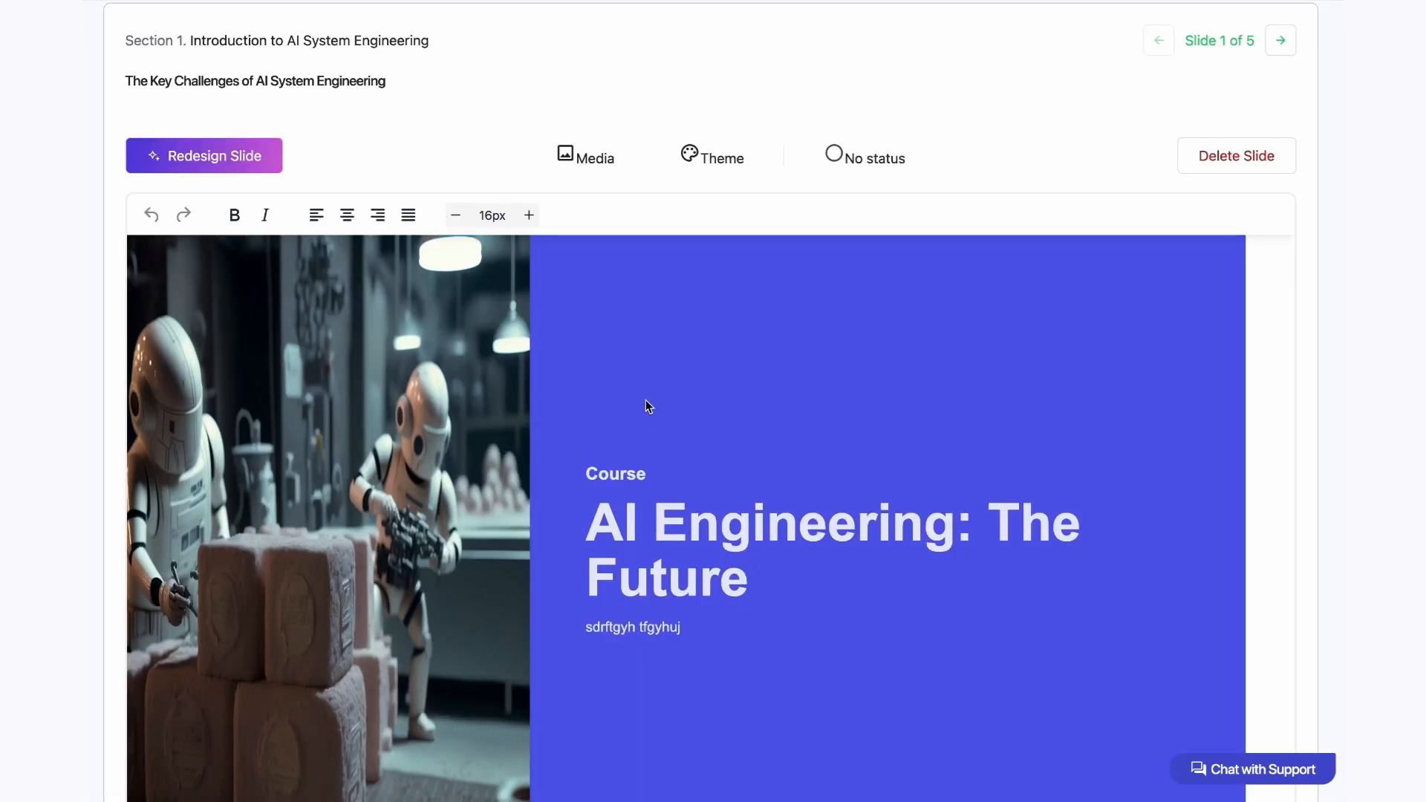
Step: Redesign the first slide with the pale wavy-background layout that shows the course title above the author line
click(732, 159)
click(234, 153)
click(792, 197)
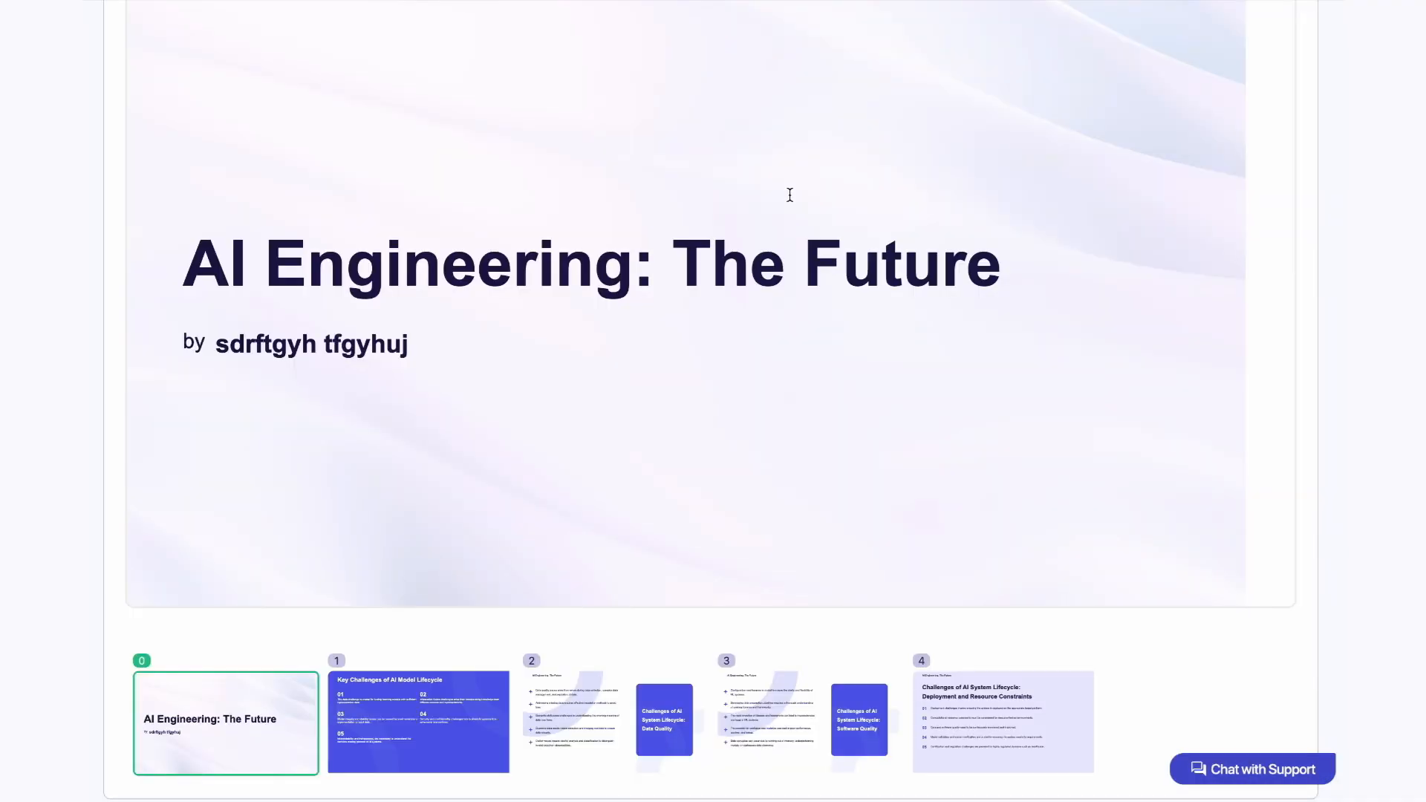